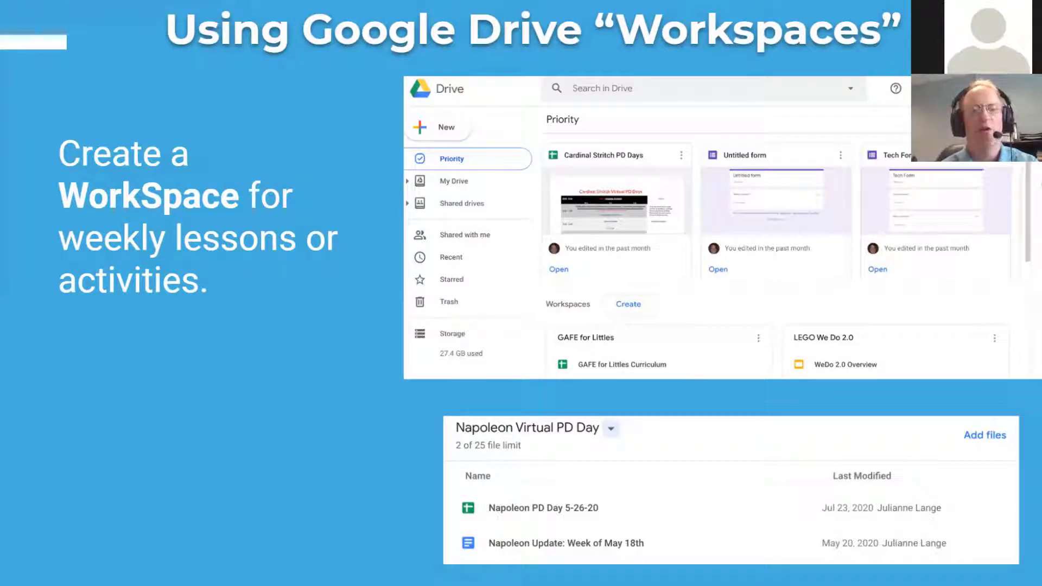
Exit the slideshow and return to editing slide 54, 'Using Google Drive Workspaces'.
{"action": "key", "text": "Escape"}
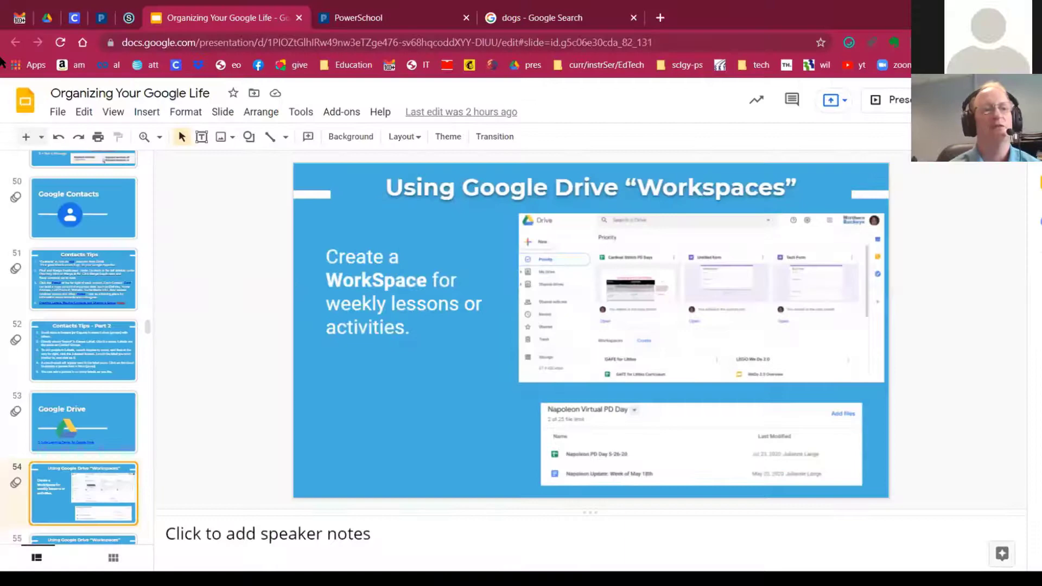
Switch to Google Drive and browse the Priority file cards back to Organizing Your Google Life.
{"action": "left_click", "coordinate": [48, 19]}
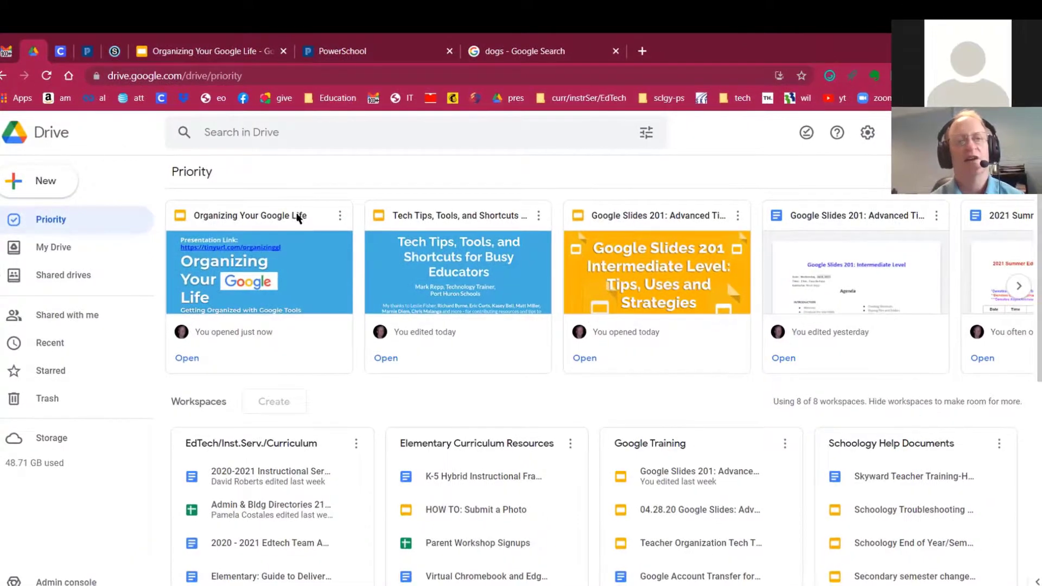
{"action": "key", "text": "Right"}
{"action": "key", "text": "Right"}
{"action": "key", "text": "Right"}
{"action": "key", "text": "Right"}
{"action": "key", "text": "Right"}
{"action": "key", "text": "Right"}
{"action": "key", "text": "Right"}
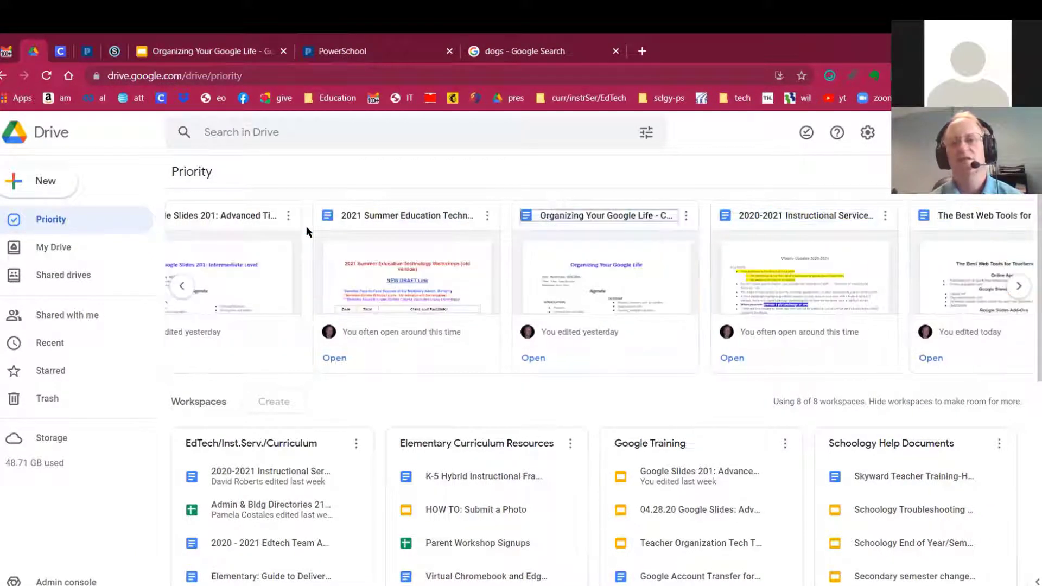
{"action": "key", "text": "Right"}
{"action": "key", "text": "Right"}
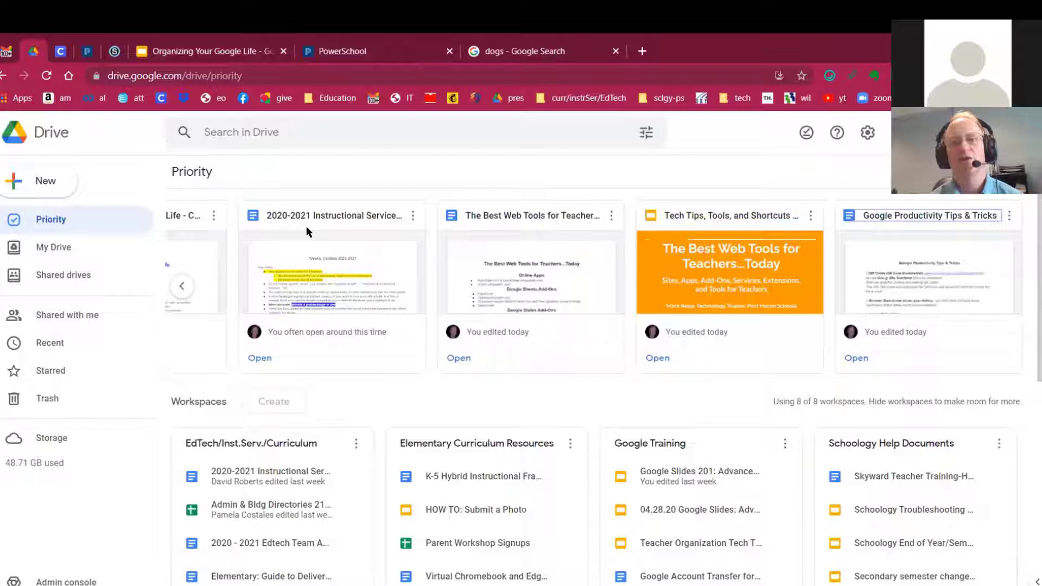
{"action": "key", "text": "Left"}
{"action": "key", "text": "Left"}
{"action": "key", "text": "Left"}
{"action": "key", "text": "Left"}
{"action": "key", "text": "Left"}
{"action": "key", "text": "Left"}
{"action": "key", "text": "Left"}
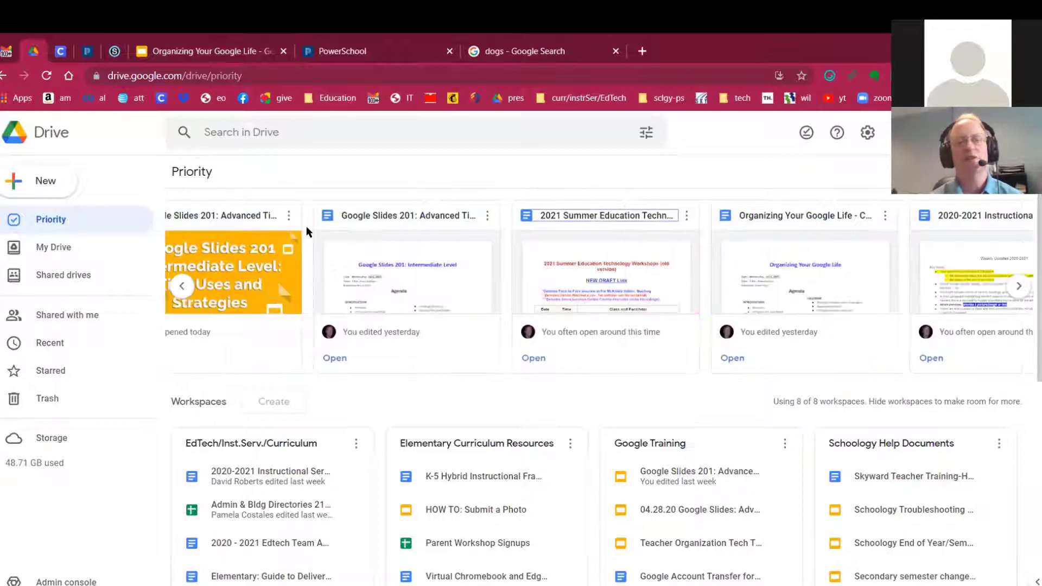
{"action": "key", "text": "Left"}
{"action": "key", "text": "Left"}
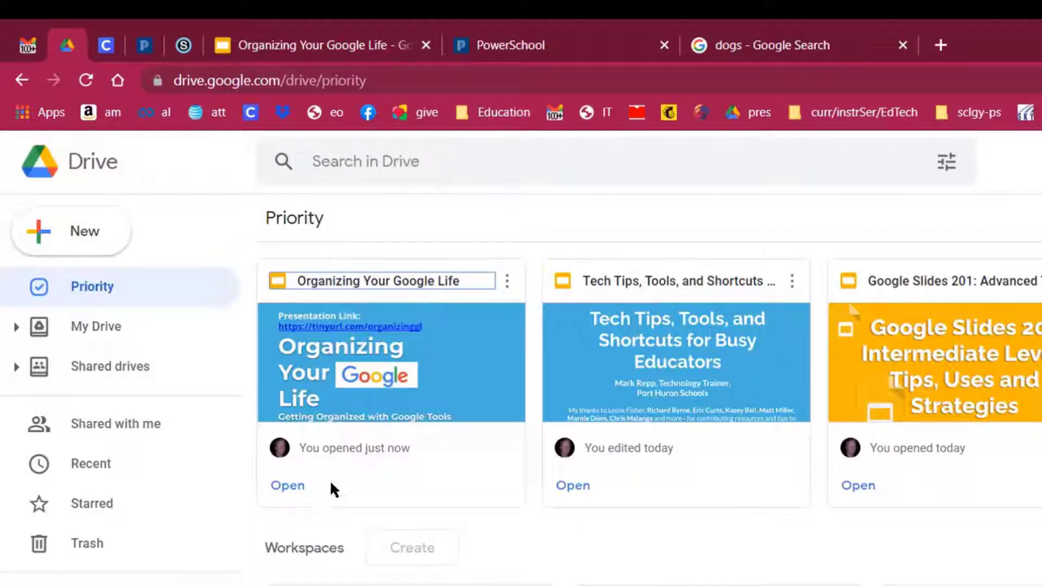
Show the Organizing Your Google Life file's actions, then dismiss the menu.
{"action": "left_click", "coordinate": [509, 280]}
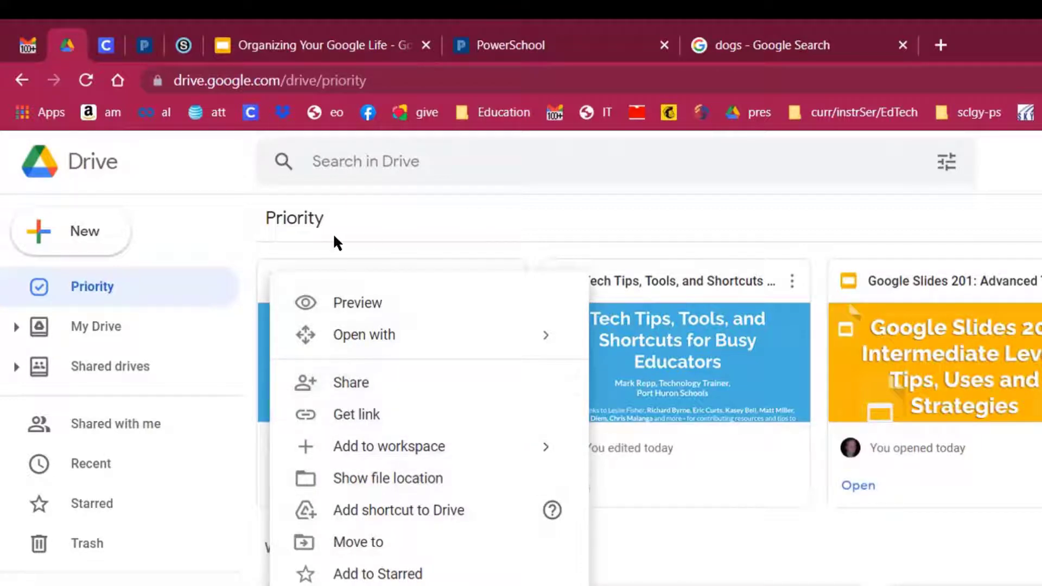
{"action": "left_click", "coordinate": [208, 162]}
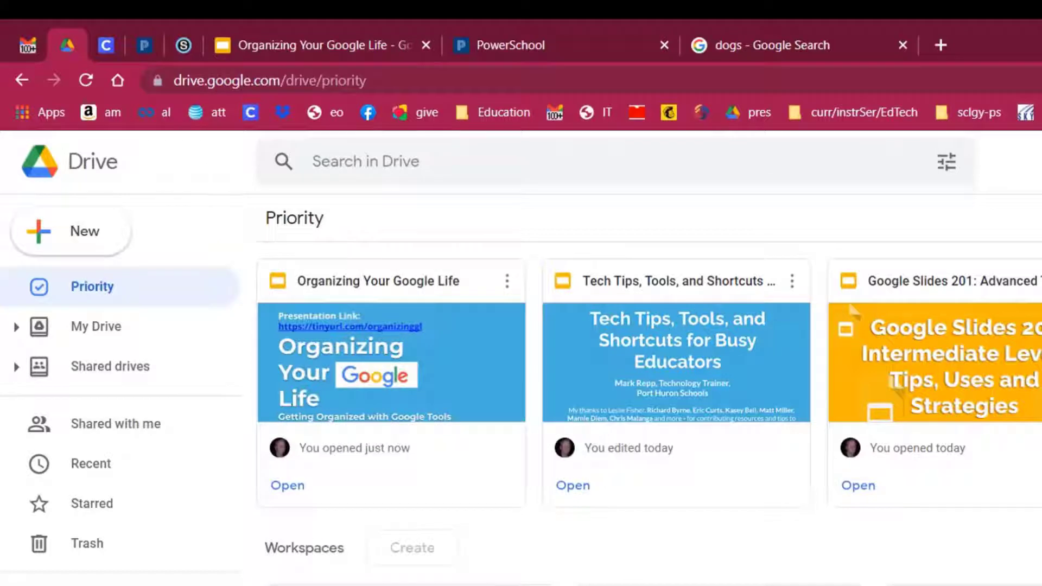
{"action": "scroll", "coordinate": [885, 486], "scroll_direction": "down", "scroll_amount": 3}
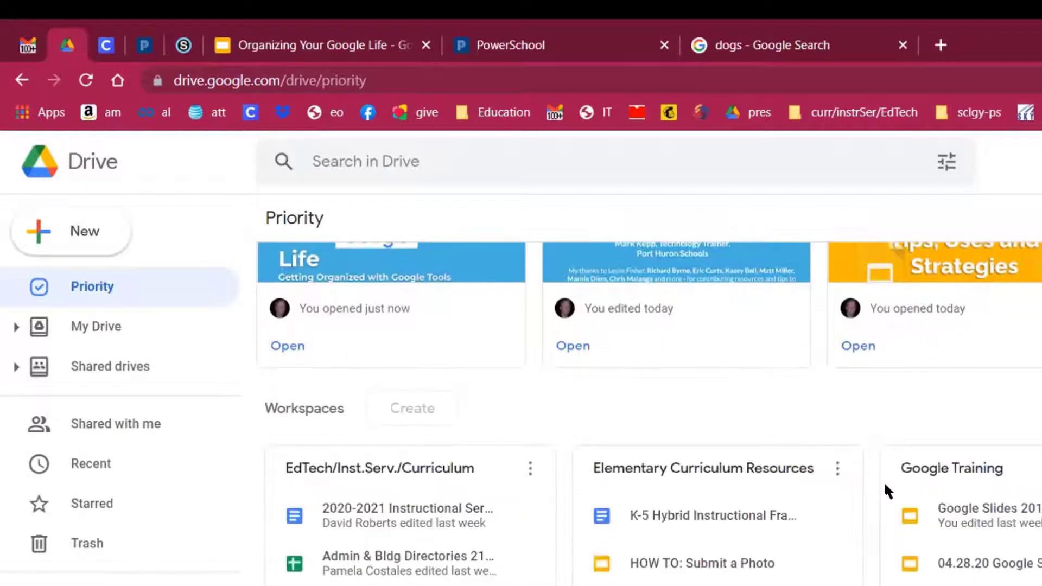
{"action": "scroll", "coordinate": [887, 491], "scroll_direction": "down", "scroll_amount": 2}
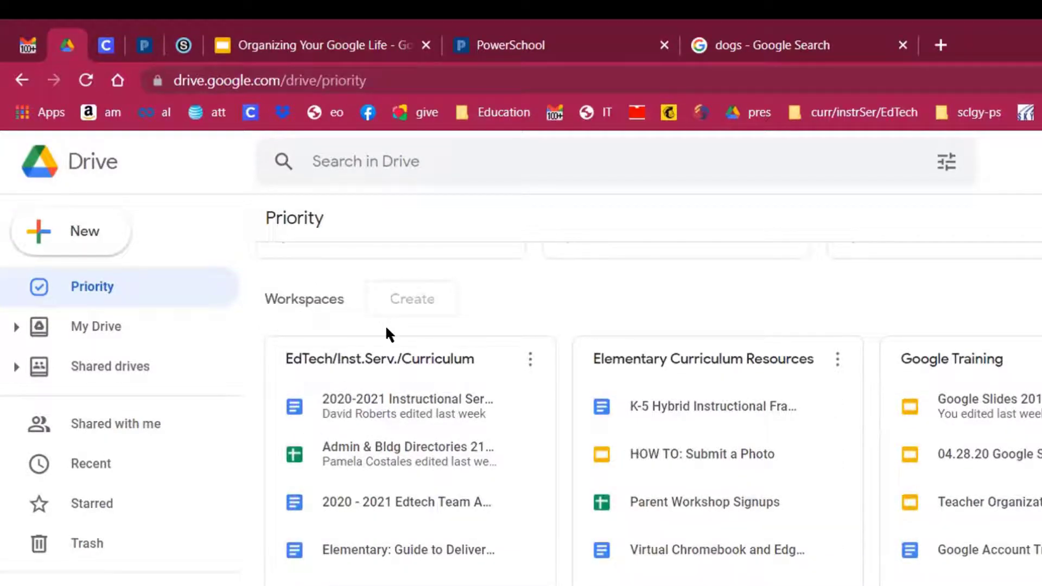
{"action": "scroll", "coordinate": [385, 332], "scroll_direction": "down", "scroll_amount": 2}
{"action": "scroll", "coordinate": [387, 331], "scroll_direction": "down", "scroll_amount": 3}
{"action": "scroll", "coordinate": [388, 331], "scroll_direction": "up", "scroll_amount": 3}
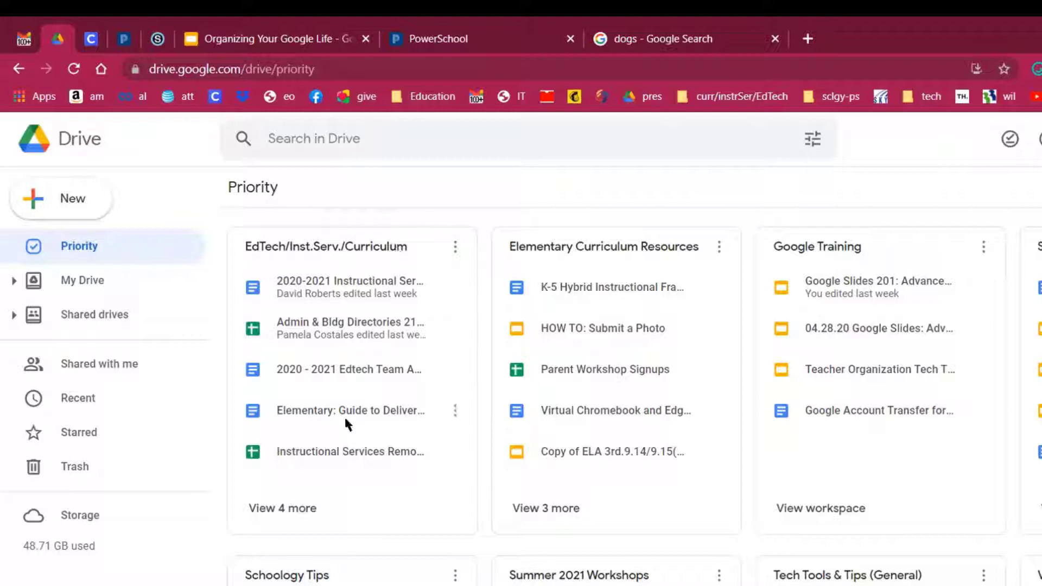
{"action": "scroll", "coordinate": [345, 422], "scroll_direction": "down", "scroll_amount": 1}
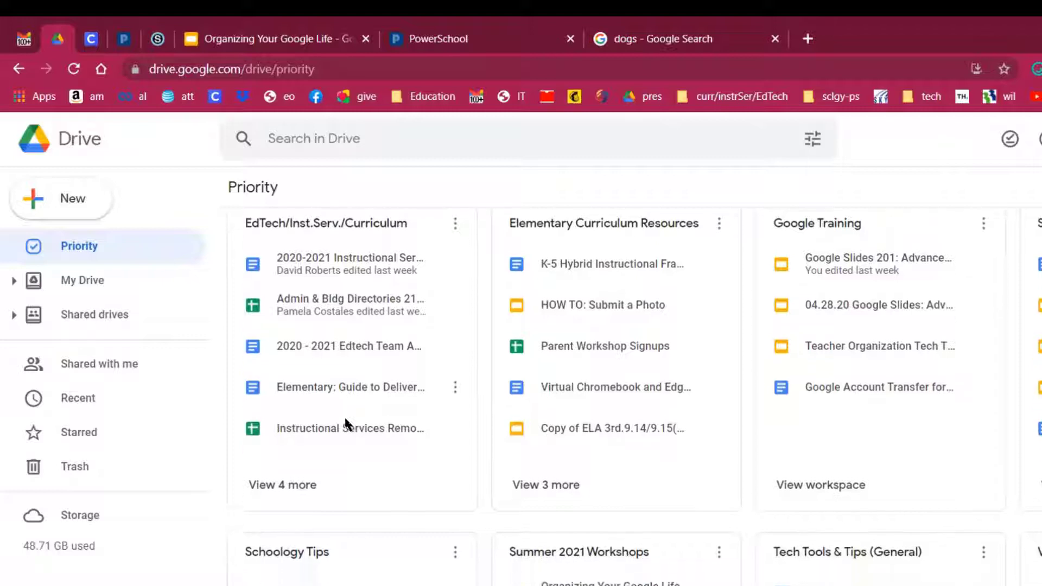
{"action": "scroll", "coordinate": [345, 423], "scroll_direction": "up", "scroll_amount": 1}
{"action": "scroll", "coordinate": [346, 422], "scroll_direction": "up", "scroll_amount": 1}
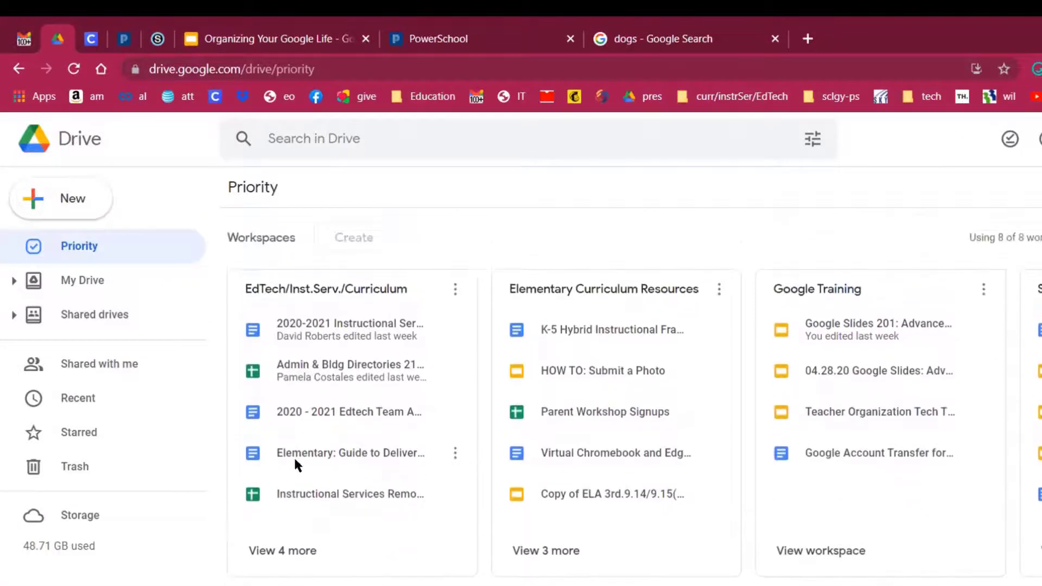
{"action": "left_click", "coordinate": [272, 551]}
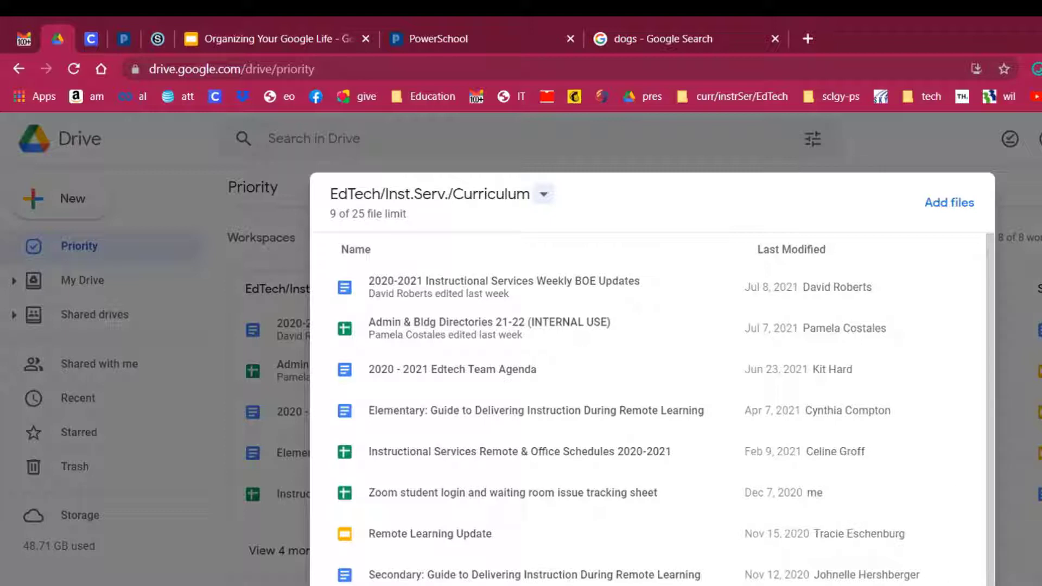
{"action": "key", "text": "Escape"}
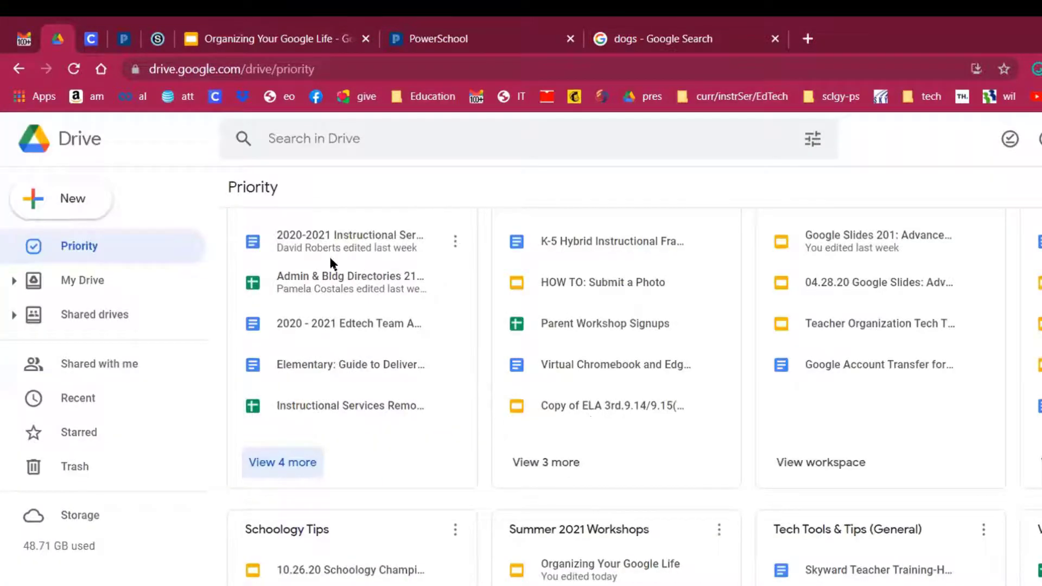
Hide the EdTech/Inst.Serv./Curriculum workspace using its card's options menu.
{"action": "scroll", "coordinate": [331, 263], "scroll_direction": "up", "scroll_amount": 3}
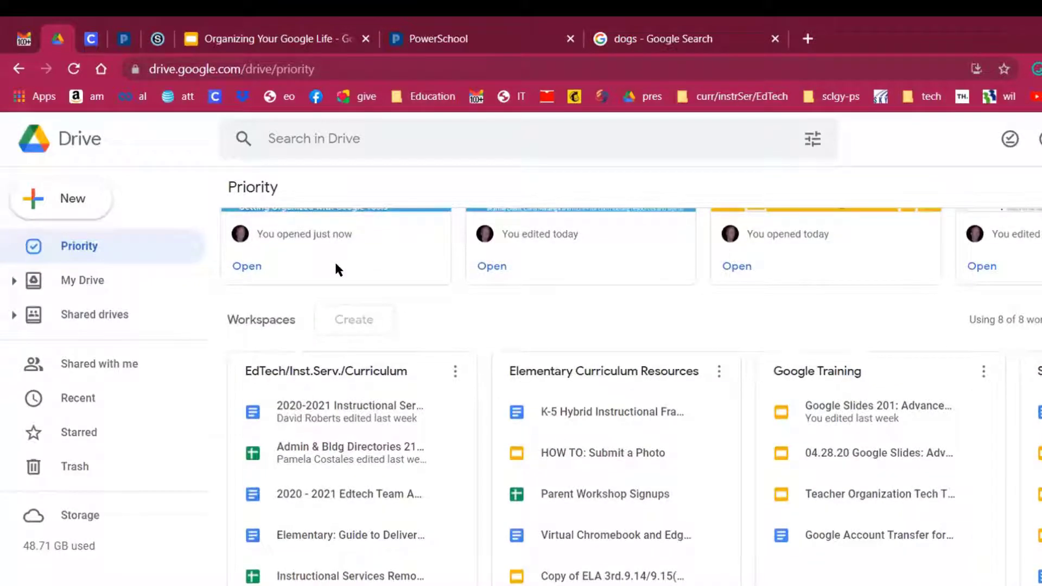
{"action": "scroll", "coordinate": [336, 270], "scroll_direction": "up", "scroll_amount": 2}
{"action": "scroll", "coordinate": [344, 395], "scroll_direction": "down", "scroll_amount": 2}
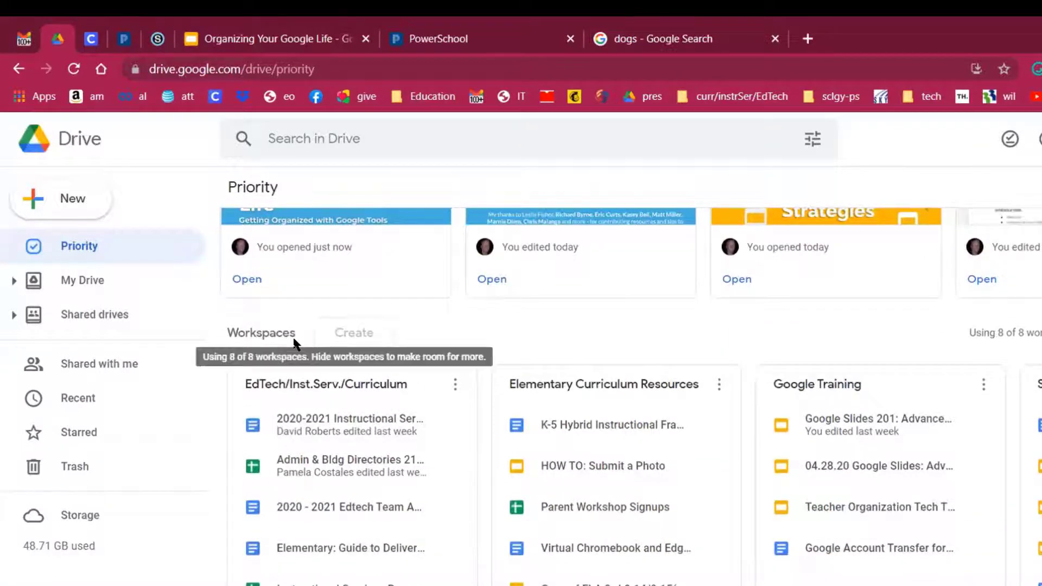
{"action": "scroll", "coordinate": [295, 343], "scroll_direction": "down", "scroll_amount": 3}
{"action": "scroll", "coordinate": [295, 343], "scroll_direction": "up", "scroll_amount": 2}
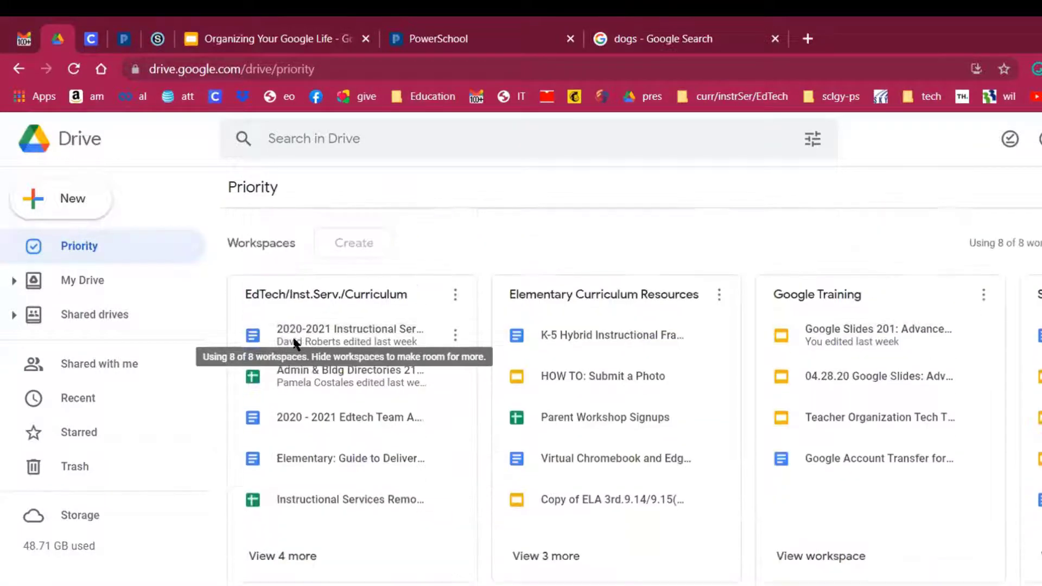
{"action": "left_click", "coordinate": [455, 296]}
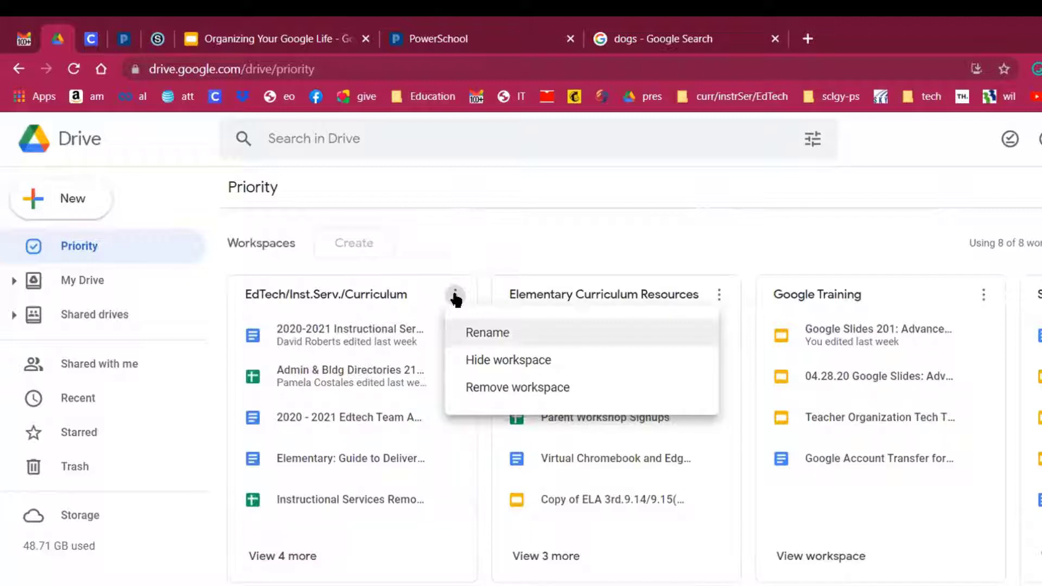
{"action": "left_click", "coordinate": [504, 361]}
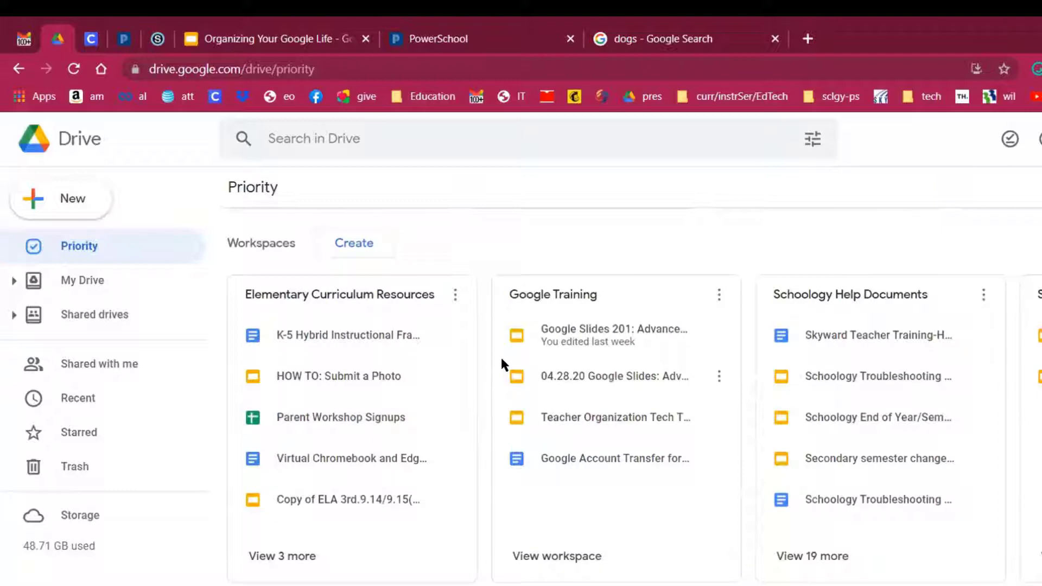
{"action": "scroll", "coordinate": [390, 379], "scroll_direction": "down", "scroll_amount": 2}
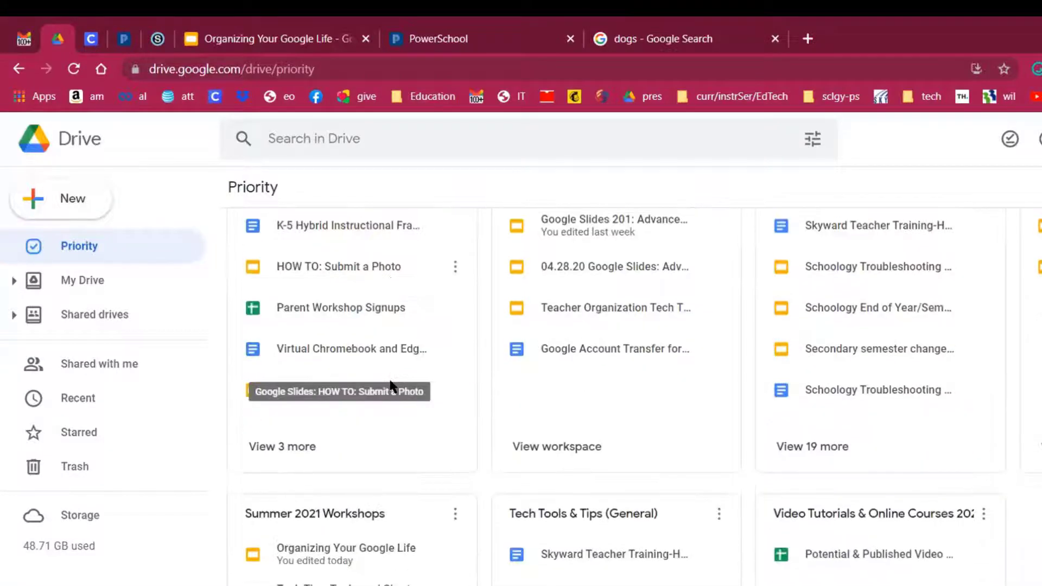
{"action": "scroll", "coordinate": [391, 387], "scroll_direction": "up", "scroll_amount": 2}
{"action": "scroll", "coordinate": [390, 387], "scroll_direction": "up", "scroll_amount": 1}
{"action": "scroll", "coordinate": [391, 389], "scroll_direction": "down", "scroll_amount": 1}
{"action": "scroll", "coordinate": [393, 374], "scroll_direction": "up", "scroll_amount": 3}
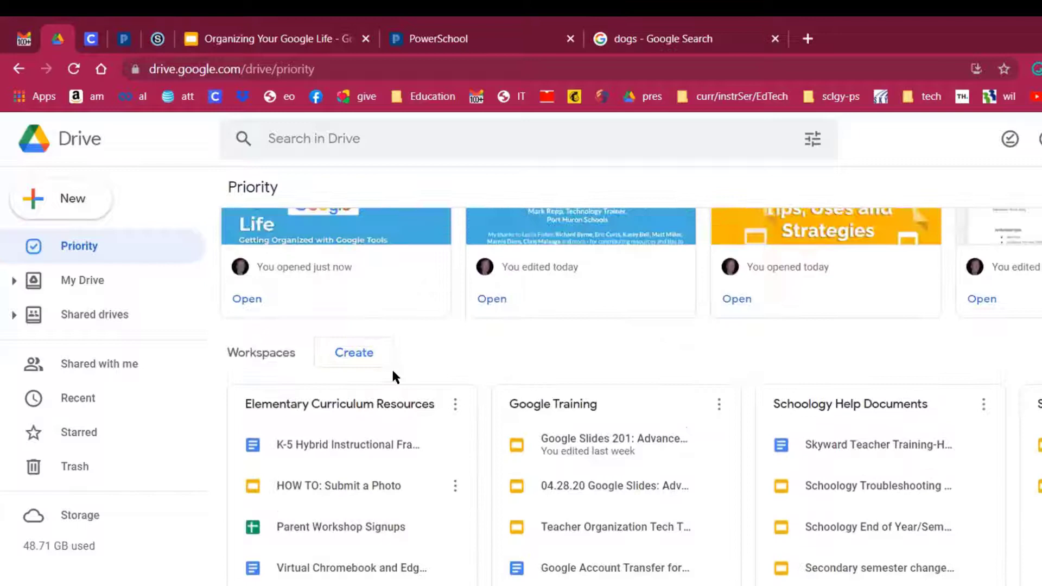
Start a new workspace and replace 'Untitled workspace' with the name 'Week of July 12th'.
{"action": "left_click", "coordinate": [356, 345]}
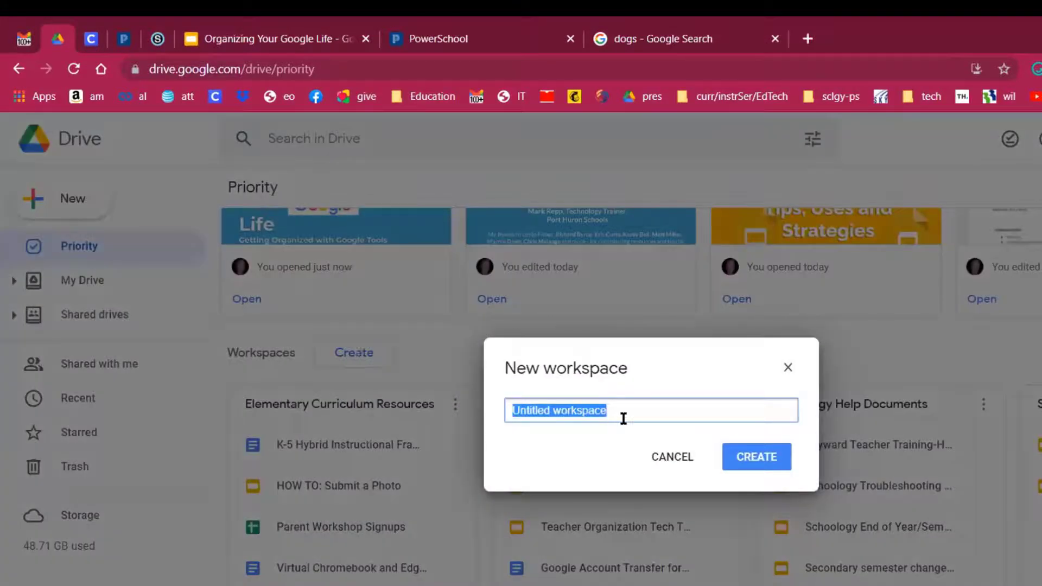
{"action": "key", "text": "BackSpace"}
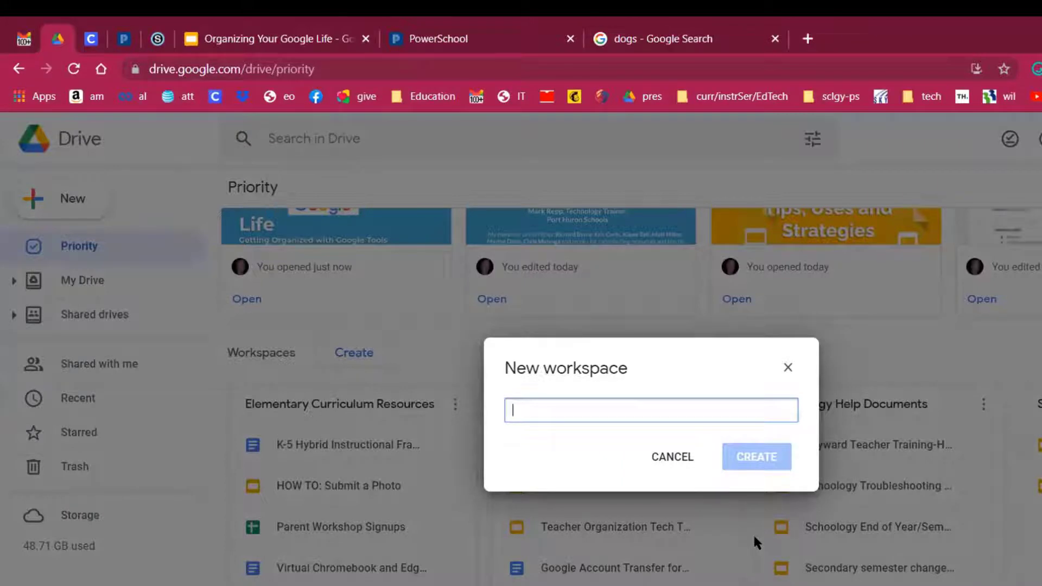
{"action": "type", "text": "Ju"}
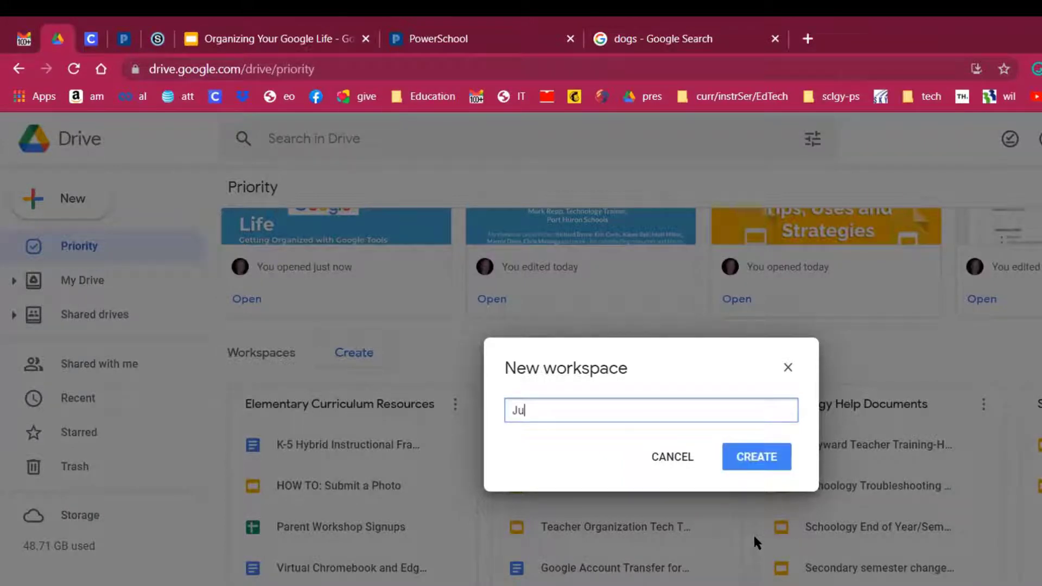
{"action": "type", "text": "ly 1"}
{"action": "type", "text": "2th"}
{"action": "type", "text": "Week of"}
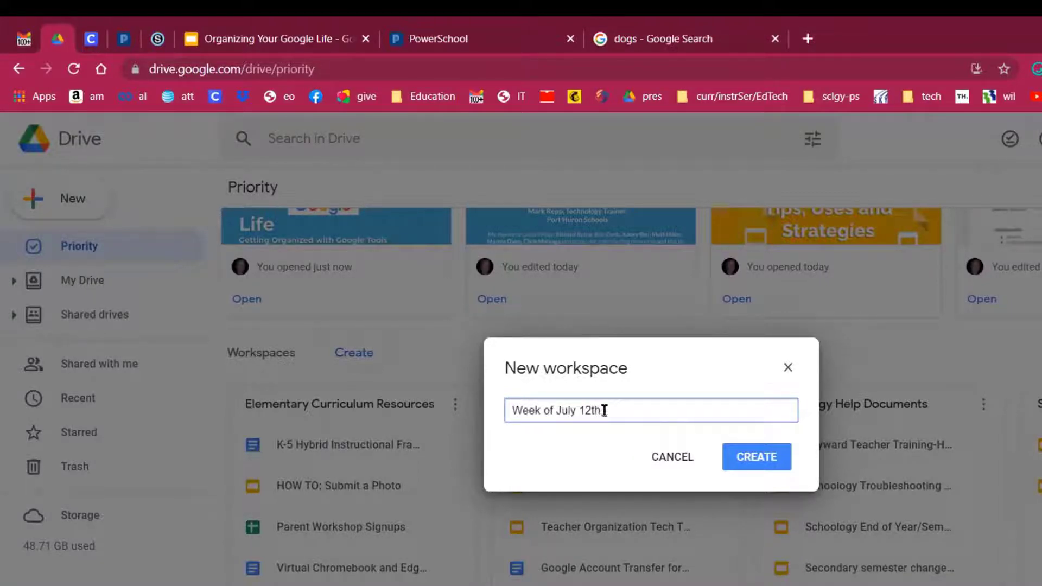
Create the empty 'Week of July 12th' workspace, at 0 of 25 files.
{"action": "left_click", "coordinate": [747, 459]}
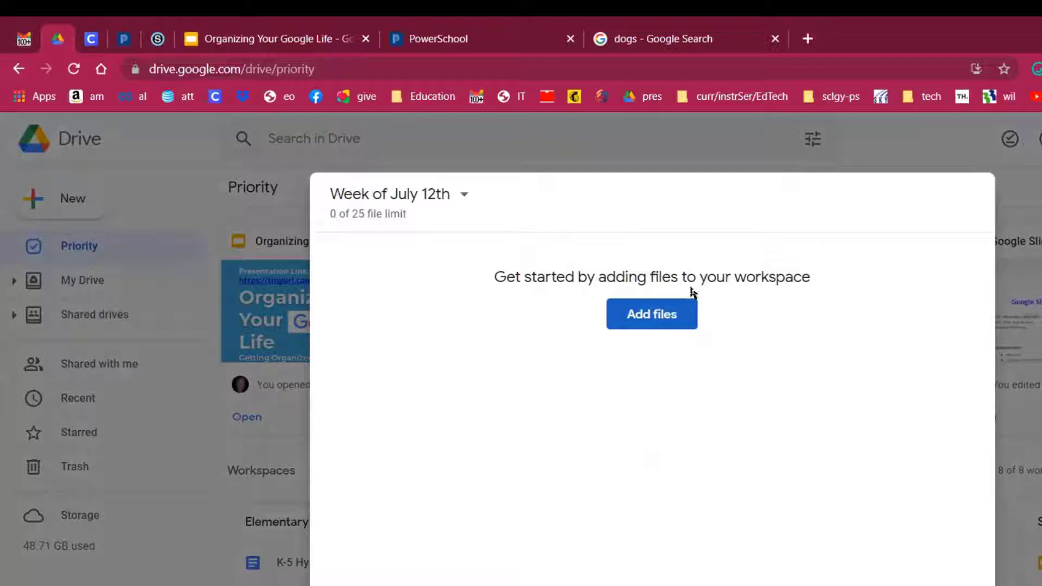
Add Organizing Your Google Life, Productivity Tips & Tricks, Best Web Tools for Teachers and Slides 201 from Recent.
{"action": "left_click", "coordinate": [652, 315]}
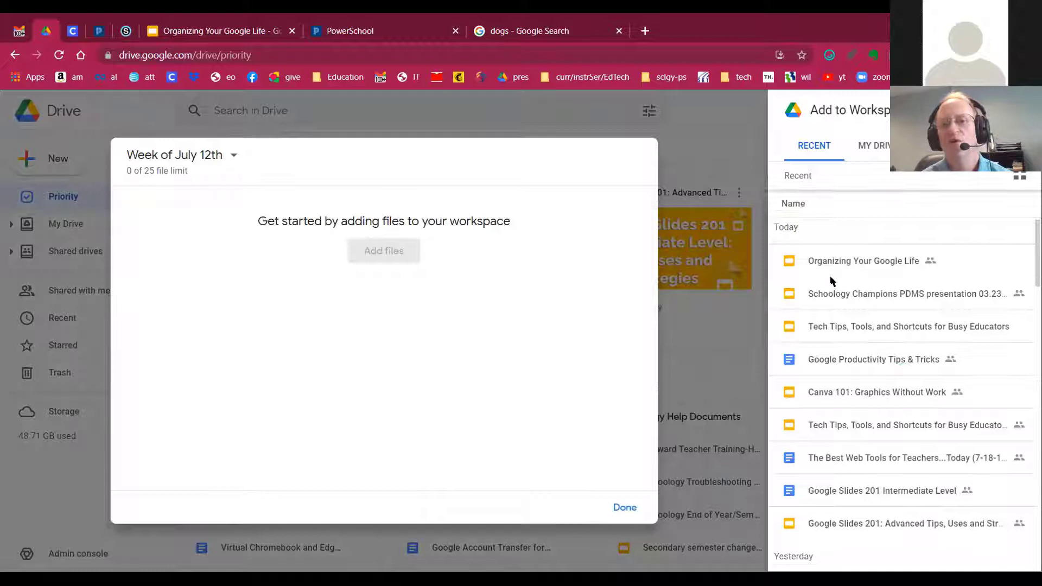
{"action": "scroll", "coordinate": [830, 280], "scroll_direction": "down", "scroll_amount": 2}
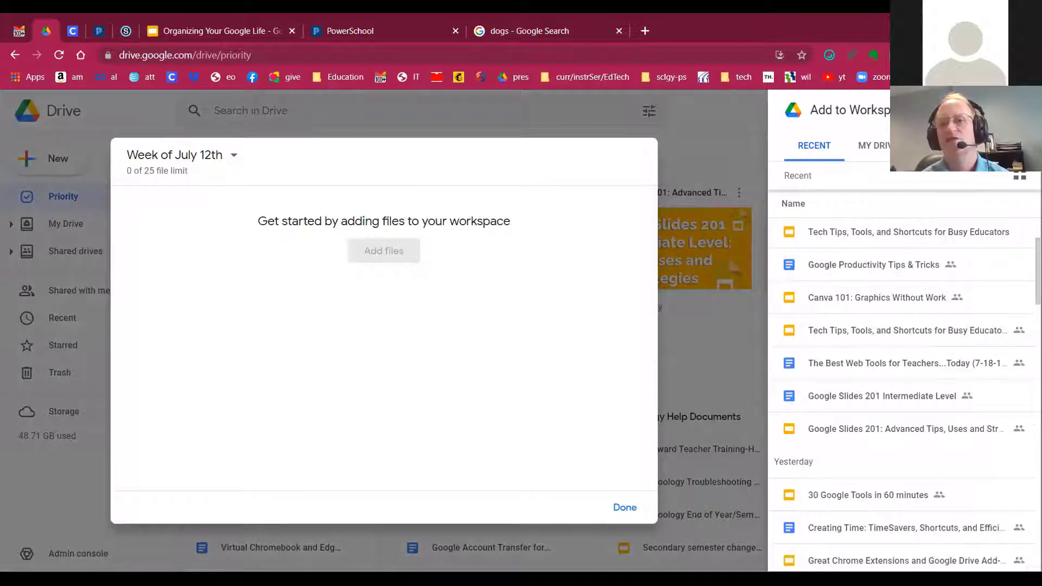
{"action": "left_click", "coordinate": [1004, 111]}
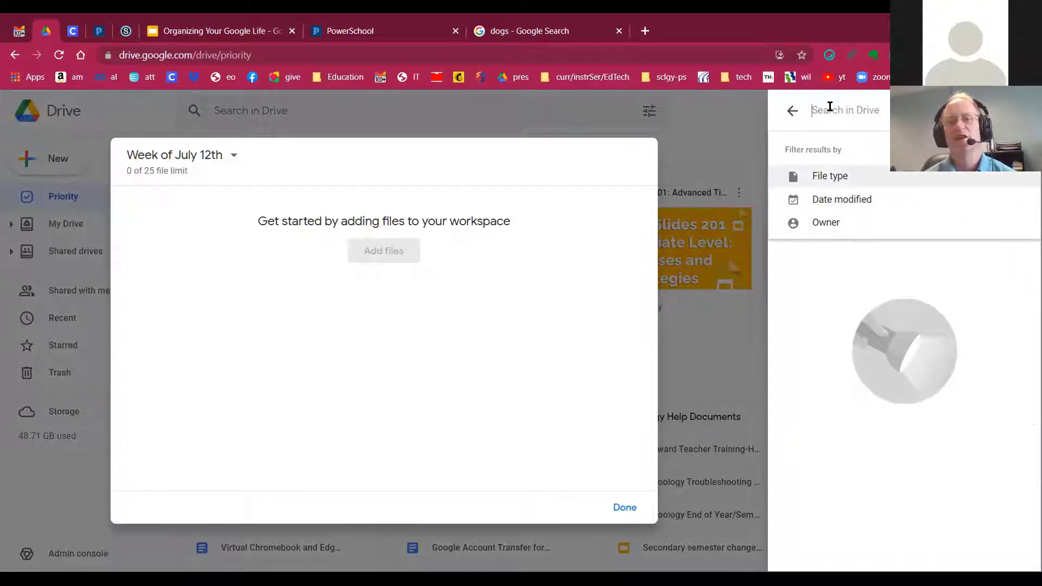
{"action": "left_click", "coordinate": [795, 110]}
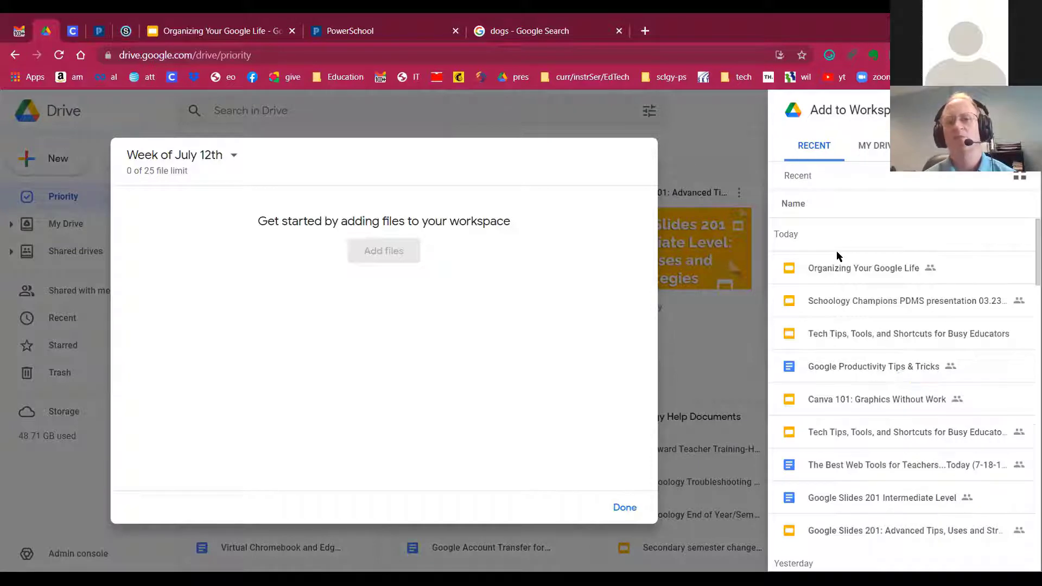
{"action": "scroll", "coordinate": [841, 282], "scroll_direction": "down", "scroll_amount": 2}
{"action": "scroll", "coordinate": [841, 304], "scroll_direction": "up", "scroll_amount": 1}
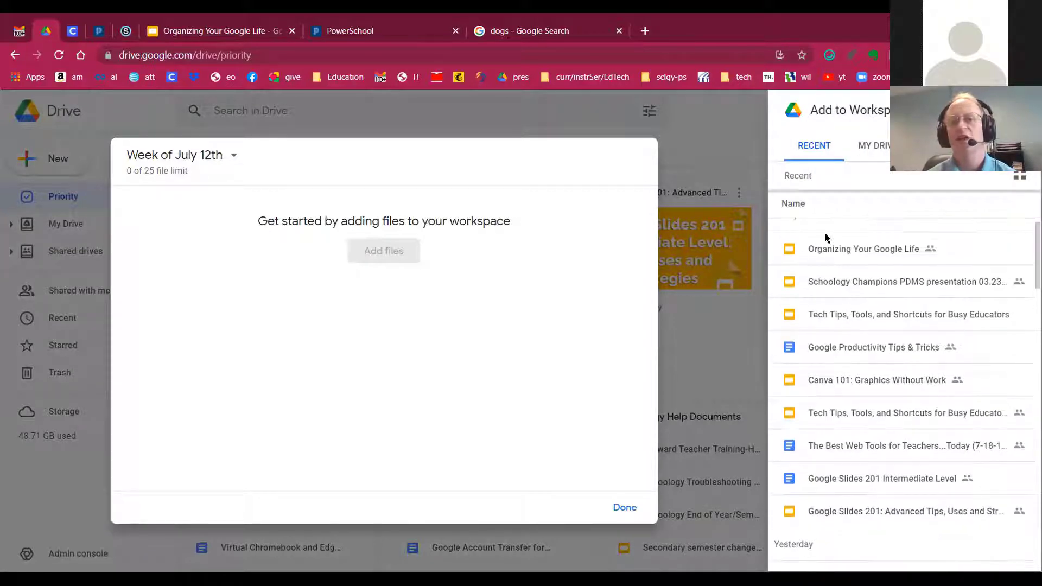
{"action": "left_click", "coordinate": [824, 248]}
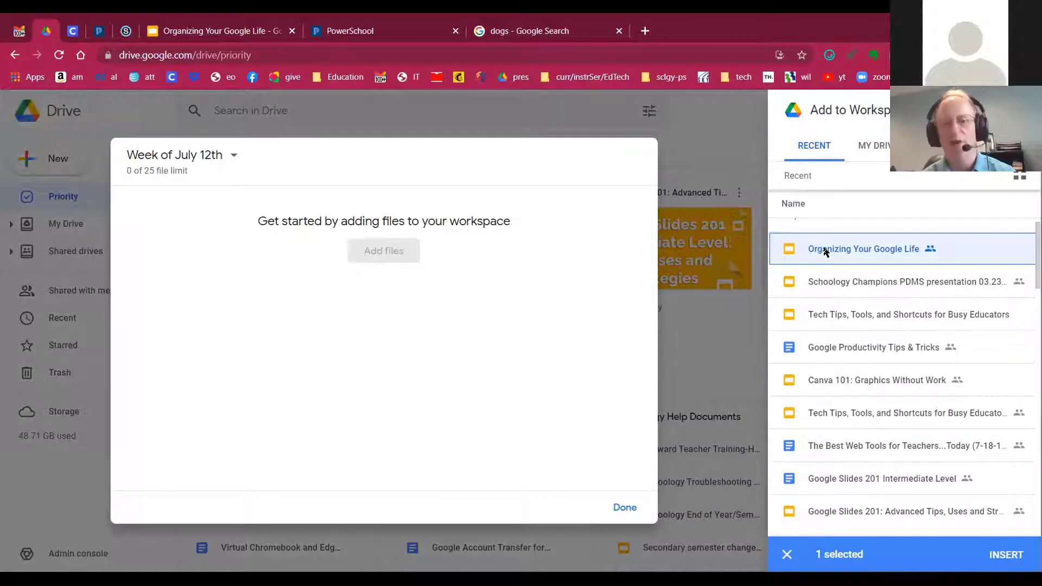
{"action": "left_click", "coordinate": [839, 349], "text": "ctrl"}
{"action": "left_click", "coordinate": [841, 444], "text": "ctrl"}
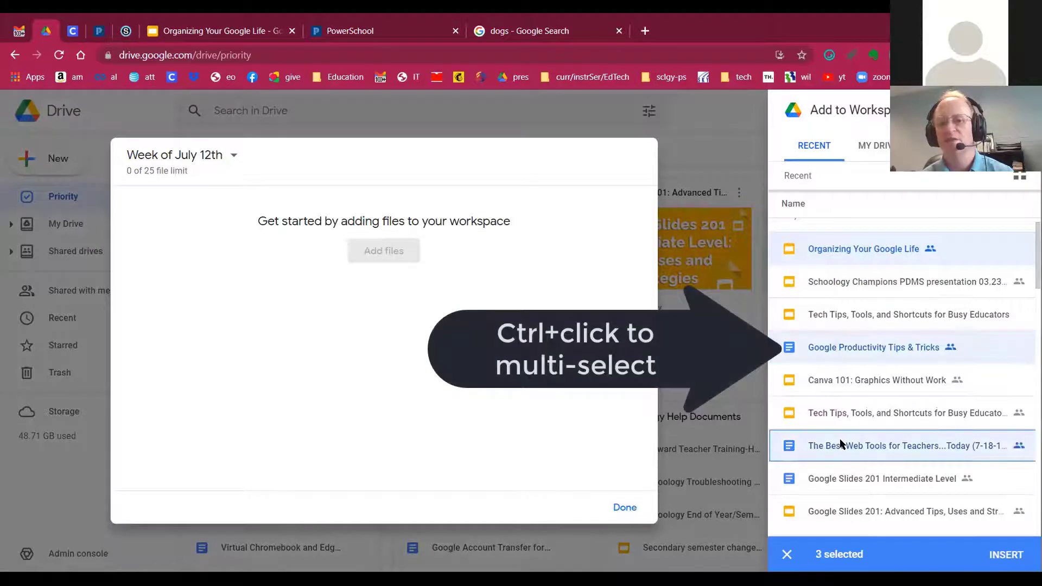
{"action": "left_click", "coordinate": [824, 516], "text": "ctrl"}
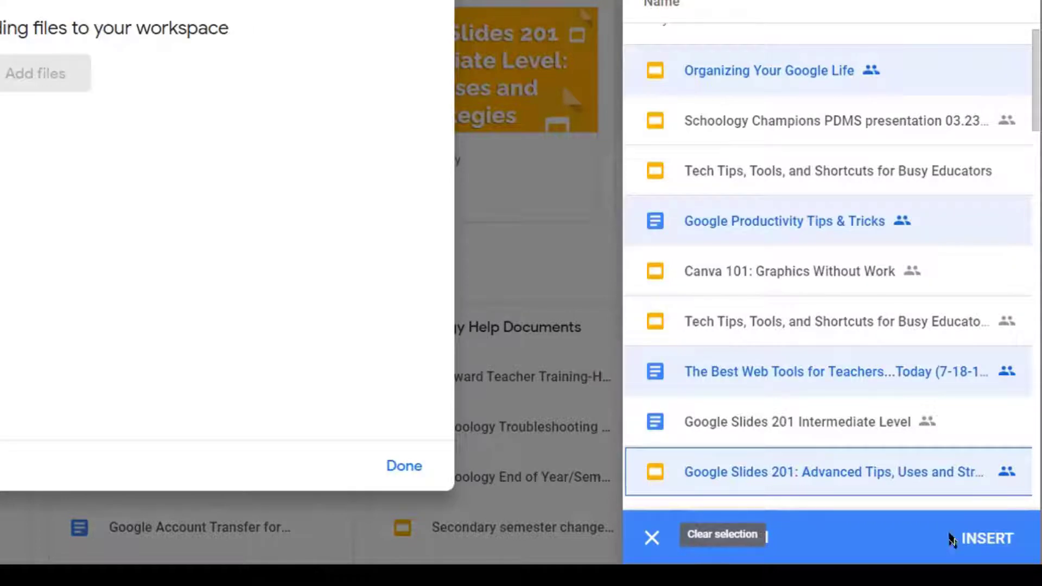
{"action": "left_click", "coordinate": [999, 537]}
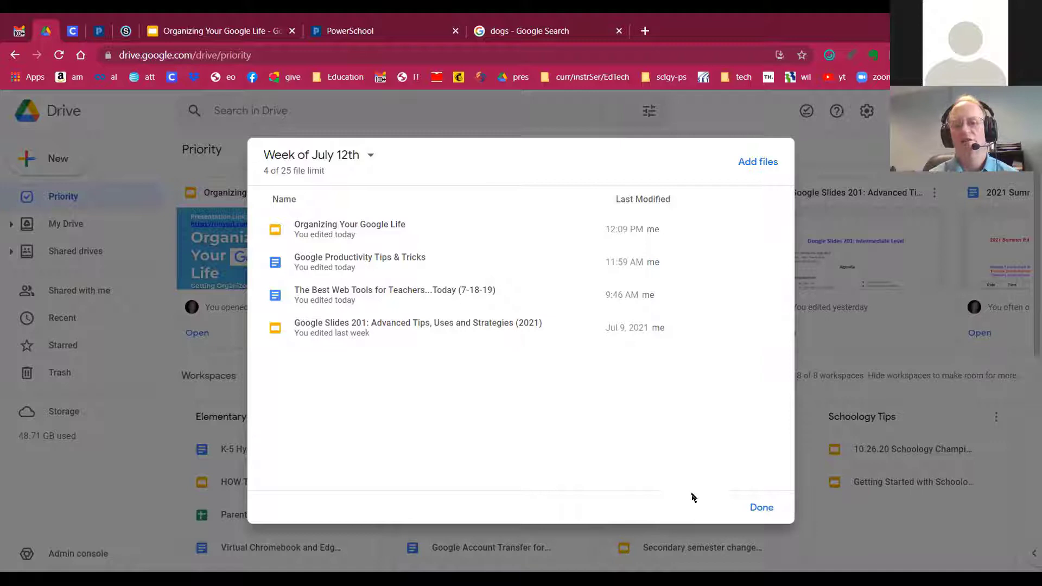
{"action": "left_click", "coordinate": [759, 505]}
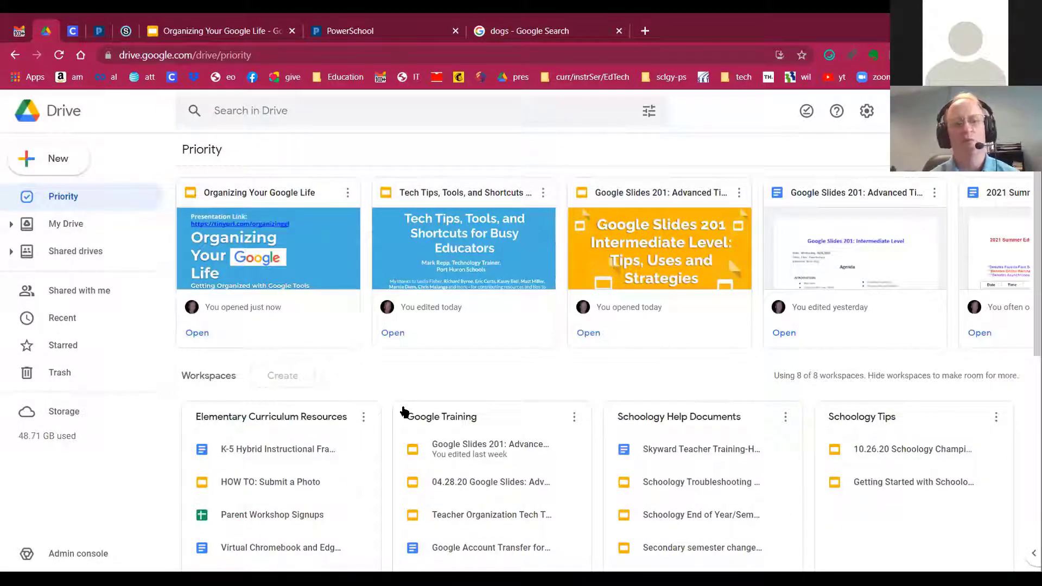
{"action": "scroll", "coordinate": [461, 395], "scroll_direction": "down", "scroll_amount": 3}
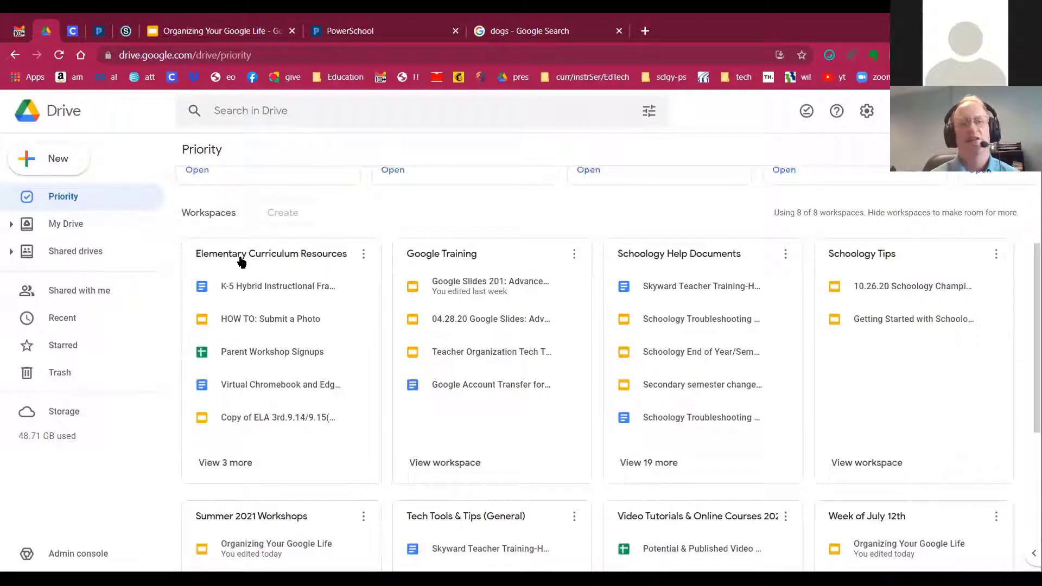
{"action": "scroll", "coordinate": [705, 347], "scroll_direction": "down", "scroll_amount": 3}
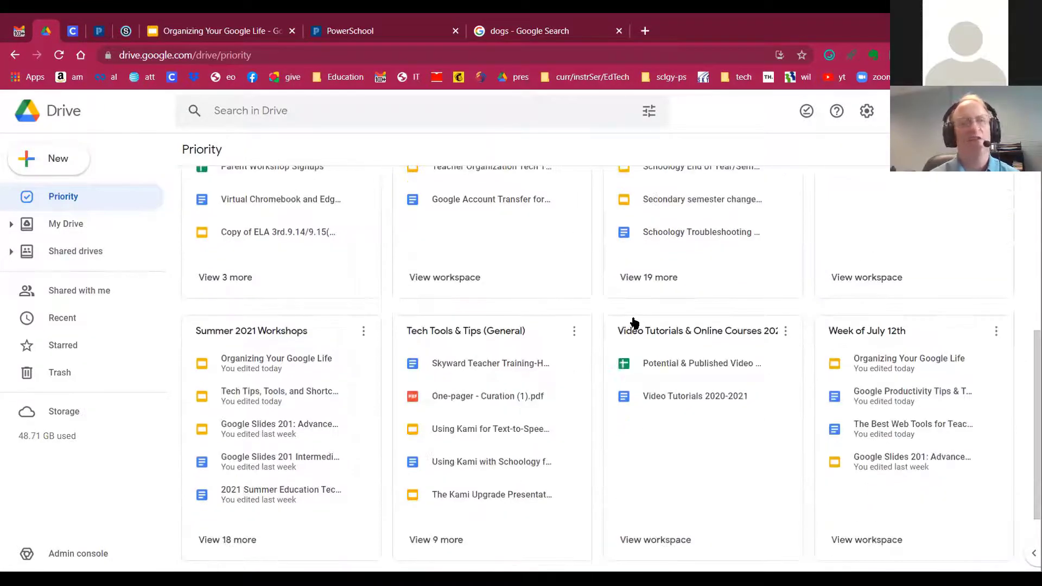
{"action": "scroll", "coordinate": [633, 325], "scroll_direction": "up", "scroll_amount": 2}
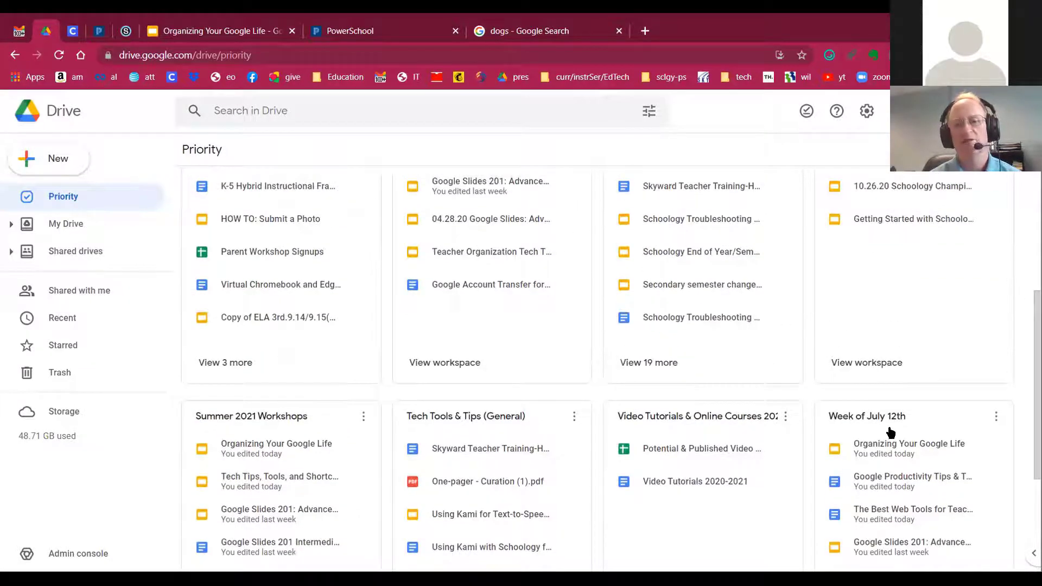
{"action": "scroll", "coordinate": [434, 326], "scroll_direction": "up", "scroll_amount": 2}
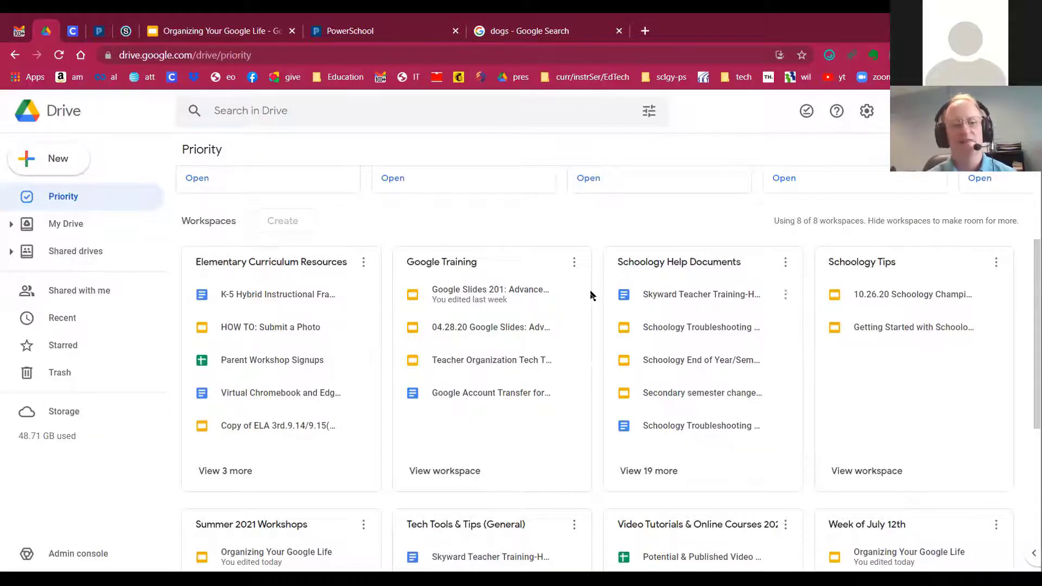
{"action": "scroll", "coordinate": [581, 298], "scroll_direction": "down", "scroll_amount": 3}
{"action": "scroll", "coordinate": [479, 356], "scroll_direction": "up", "scroll_amount": 1}
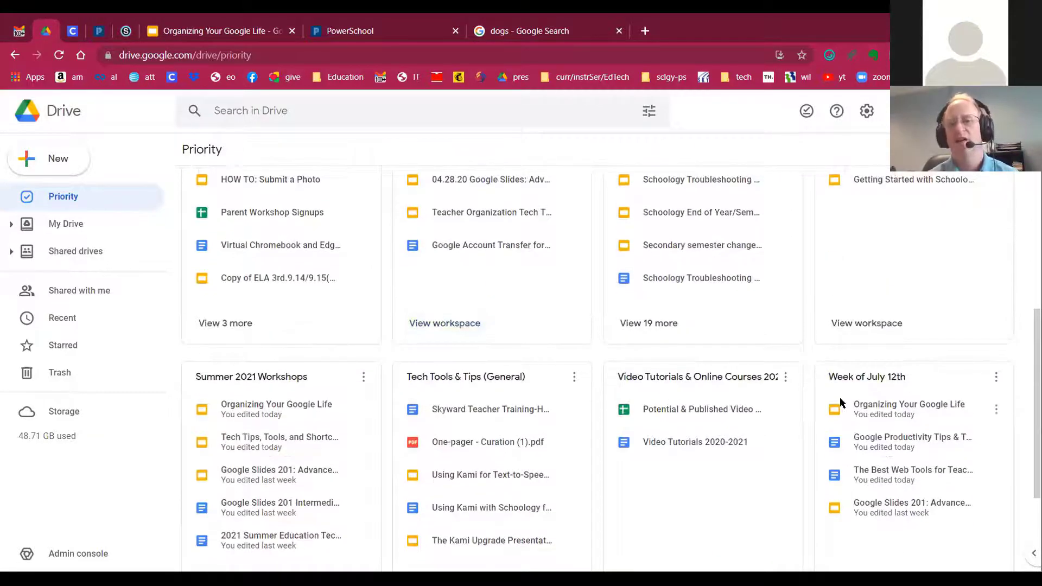
{"action": "scroll", "coordinate": [840, 402], "scroll_direction": "down", "scroll_amount": 2}
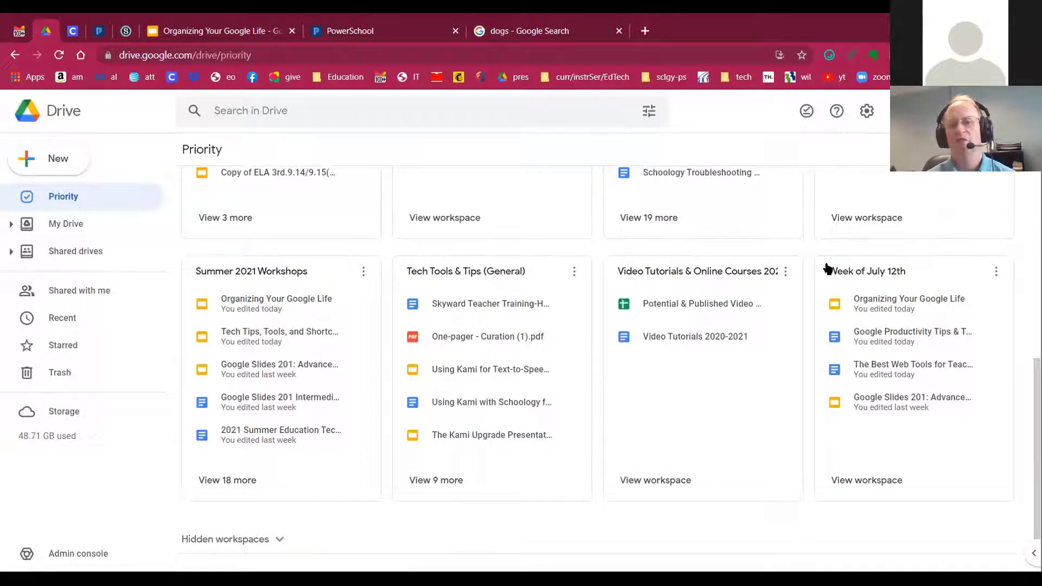
{"action": "scroll", "coordinate": [826, 269], "scroll_direction": "up", "scroll_amount": 5}
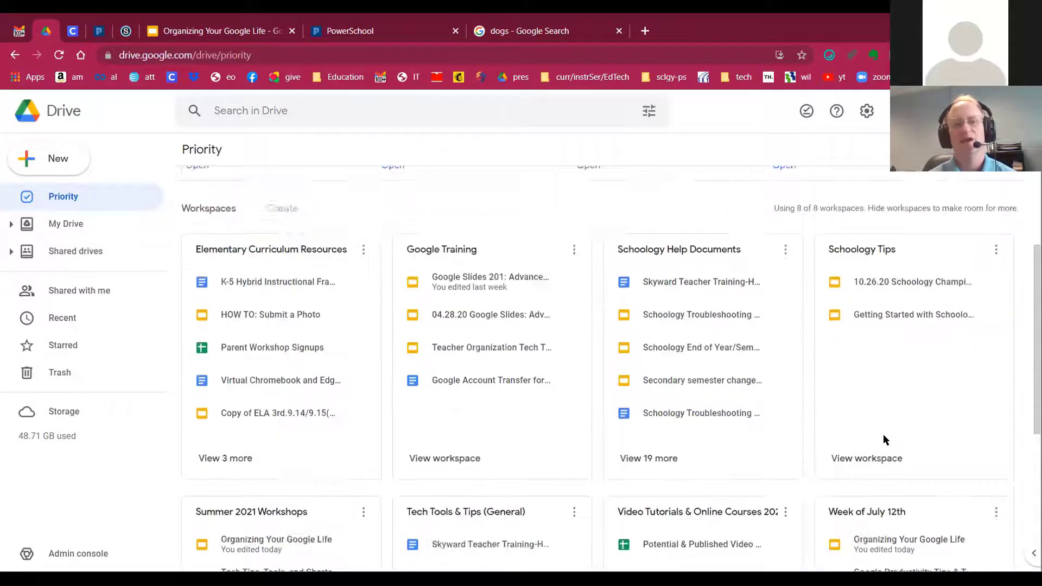
{"action": "scroll", "coordinate": [368, 298], "scroll_direction": "down", "scroll_amount": 5}
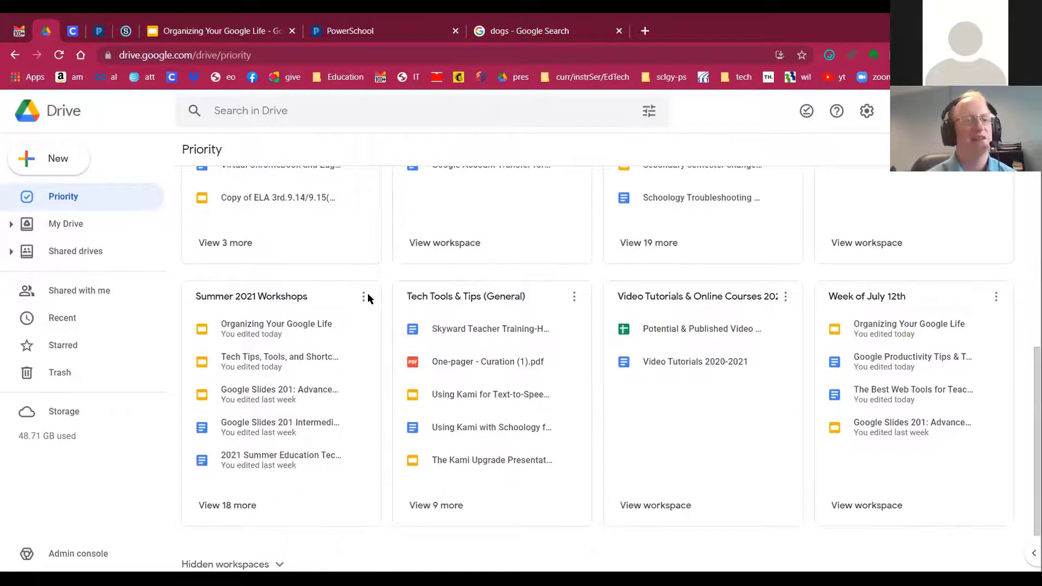
{"action": "scroll", "coordinate": [367, 298], "scroll_direction": "up", "scroll_amount": 4}
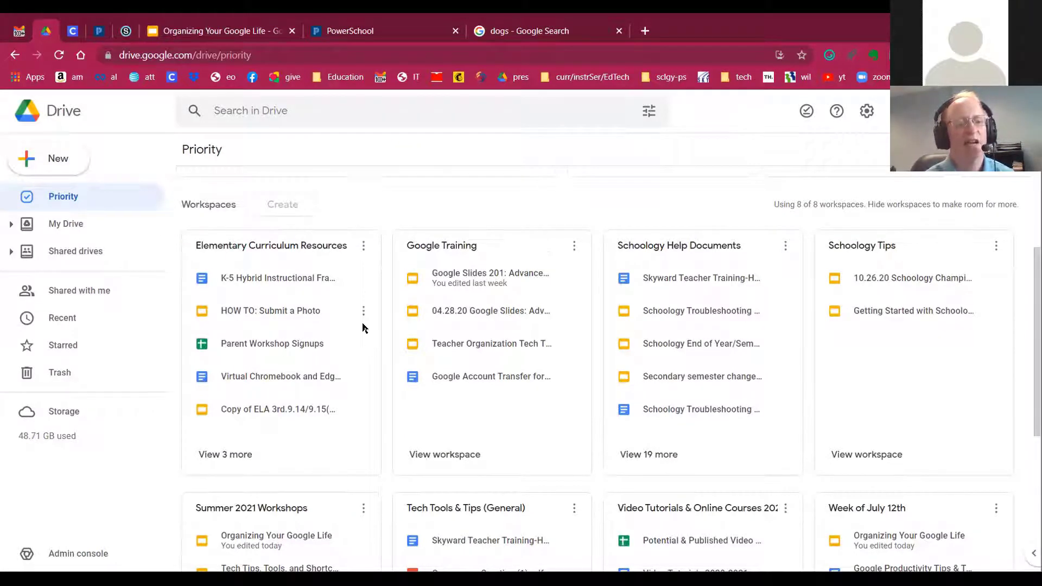
{"action": "scroll", "coordinate": [380, 385], "scroll_direction": "down", "scroll_amount": 2}
{"action": "scroll", "coordinate": [380, 383], "scroll_direction": "up", "scroll_amount": 2}
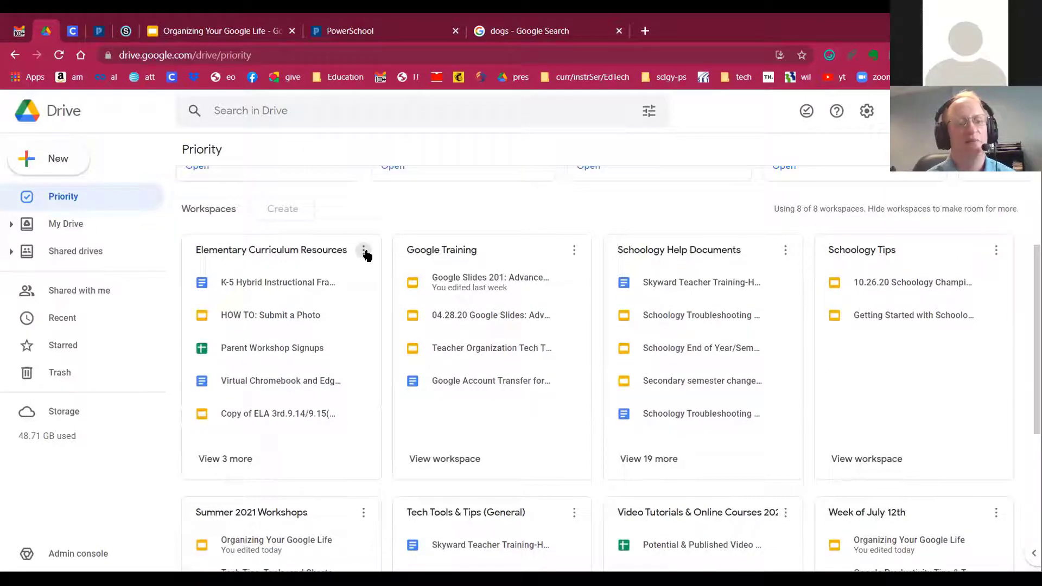
Hide the Elementary Curriculum Resources workspace from its card's options menu.
{"action": "left_click", "coordinate": [363, 251]}
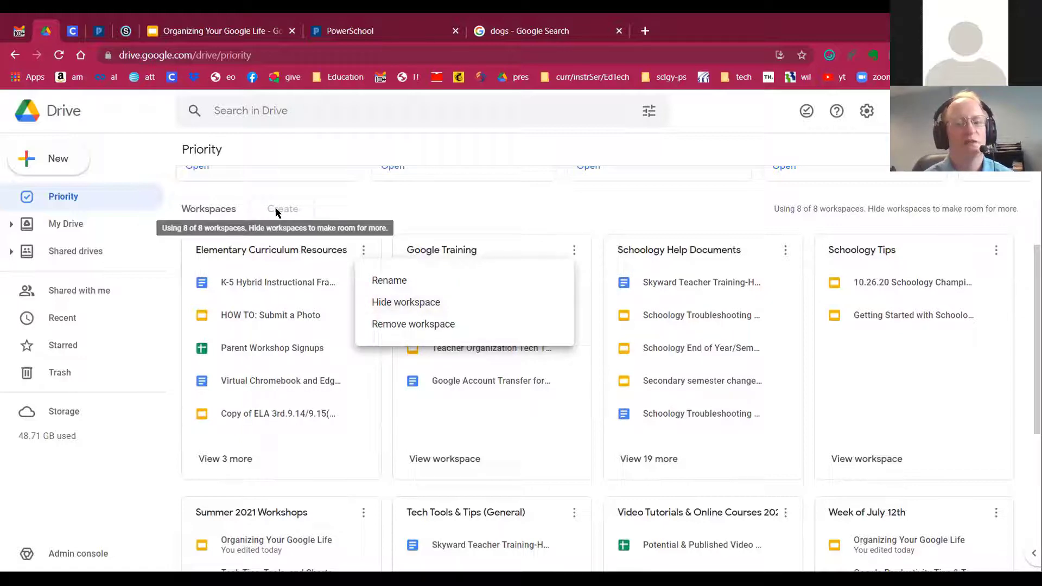
{"action": "left_click", "coordinate": [429, 305]}
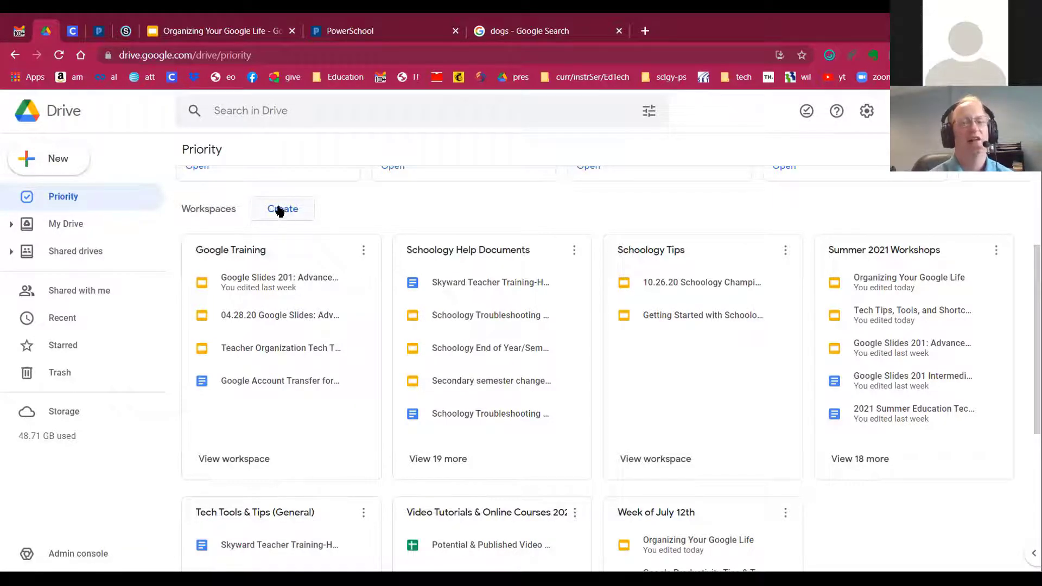
{"action": "left_click", "coordinate": [282, 210]}
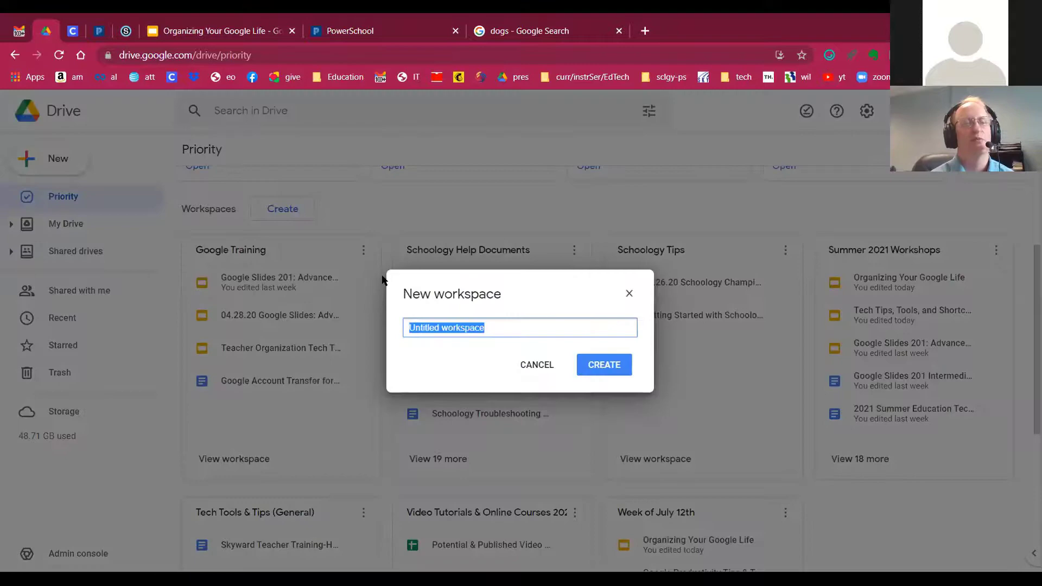
Cancel the new workspace and expand Hidden workspaces to list all twelve.
{"action": "left_click", "coordinate": [539, 366]}
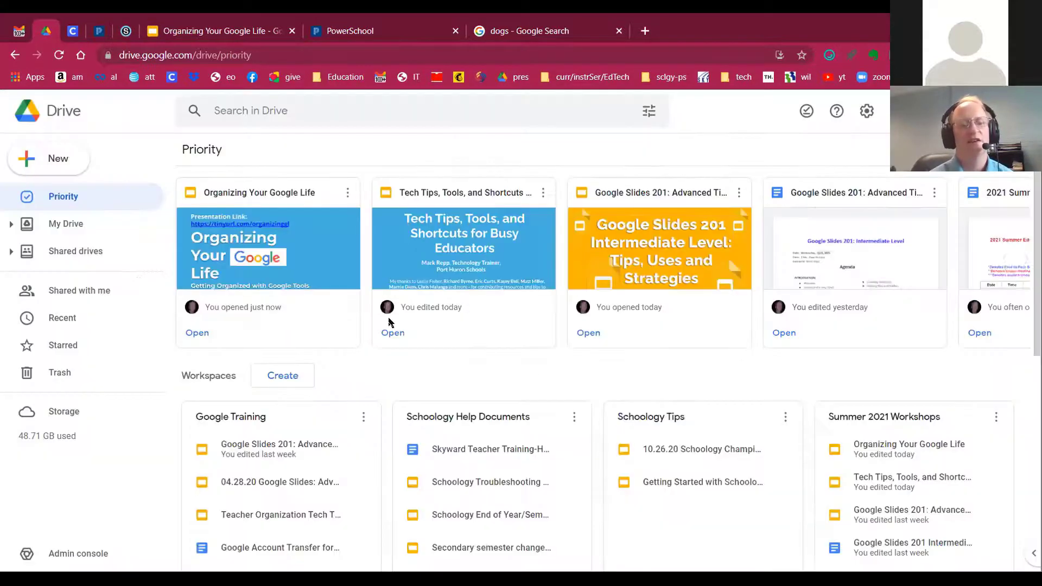
{"action": "scroll", "coordinate": [356, 468], "scroll_direction": "down", "scroll_amount": 8}
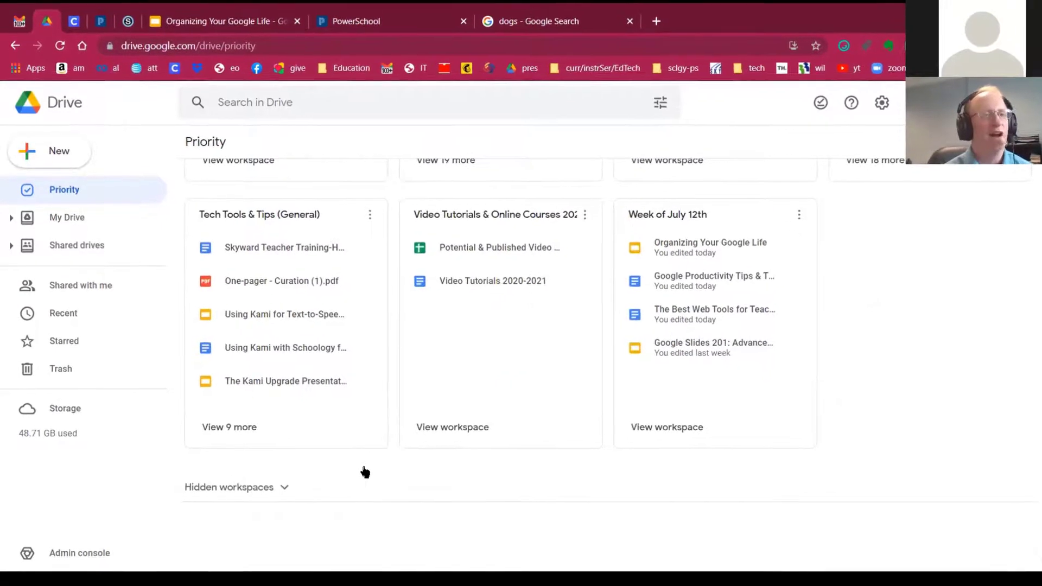
{"action": "scroll", "coordinate": [358, 475], "scroll_direction": "up", "scroll_amount": 2}
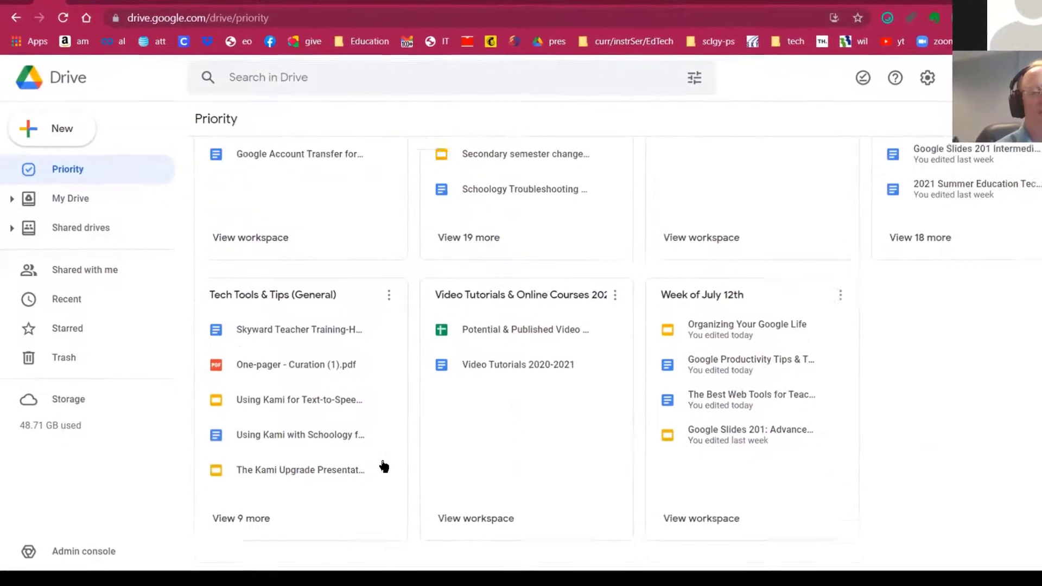
{"action": "scroll", "coordinate": [384, 466], "scroll_direction": "down", "scroll_amount": 2}
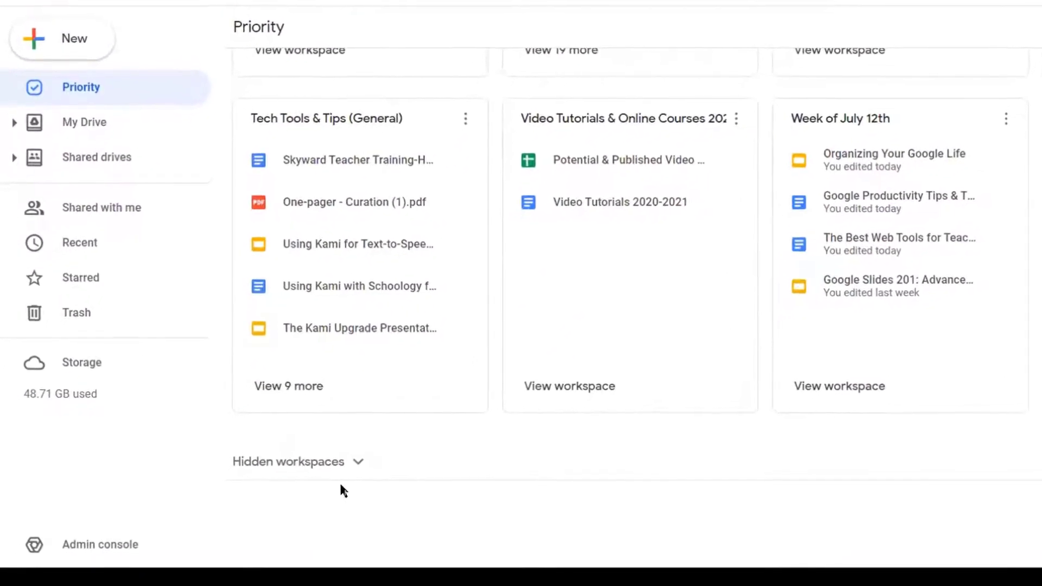
{"action": "left_click", "coordinate": [264, 461]}
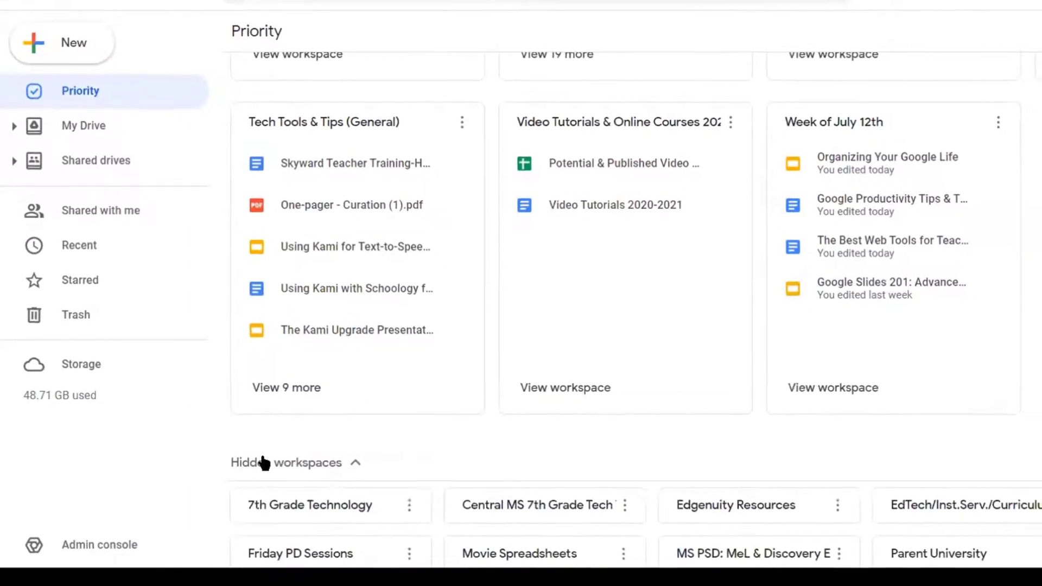
{"action": "scroll", "coordinate": [256, 463], "scroll_direction": "down", "scroll_amount": 2}
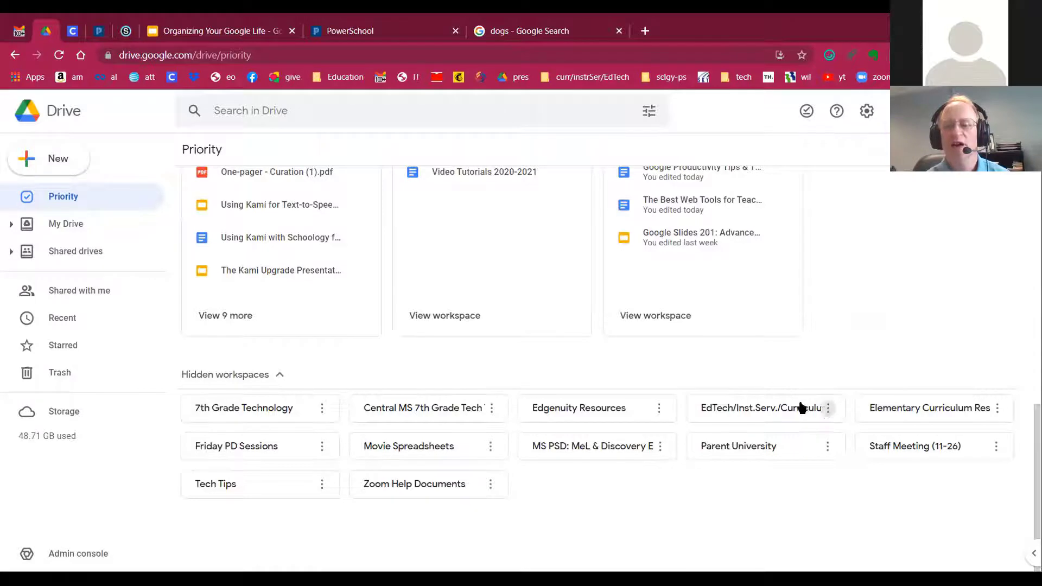
Unhide EdTech/Inst.Serv./Curriculum, bringing the visible workspaces to 8 of 8.
{"action": "left_click", "coordinate": [829, 408]}
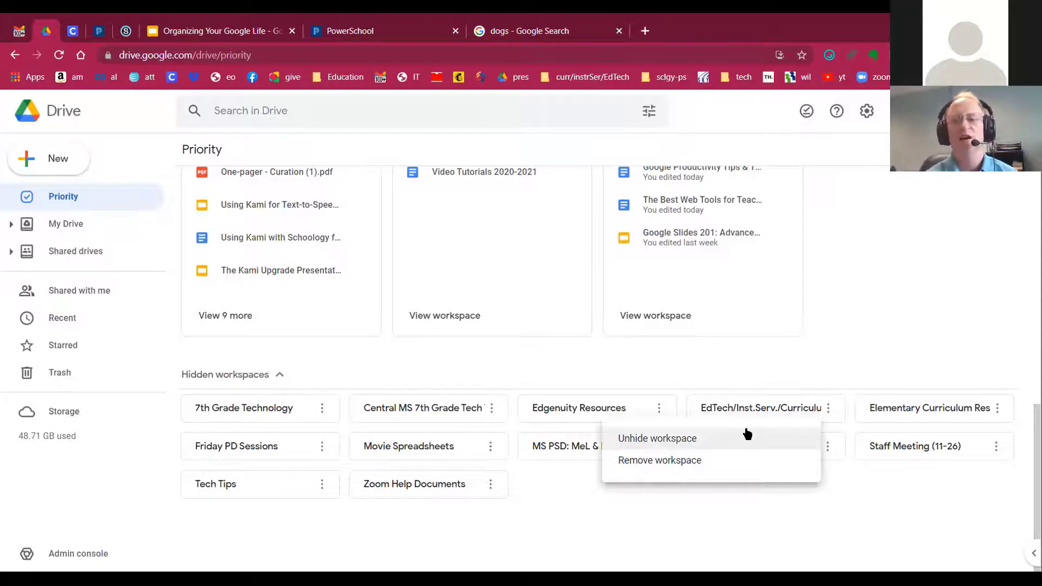
{"action": "left_click", "coordinate": [680, 438]}
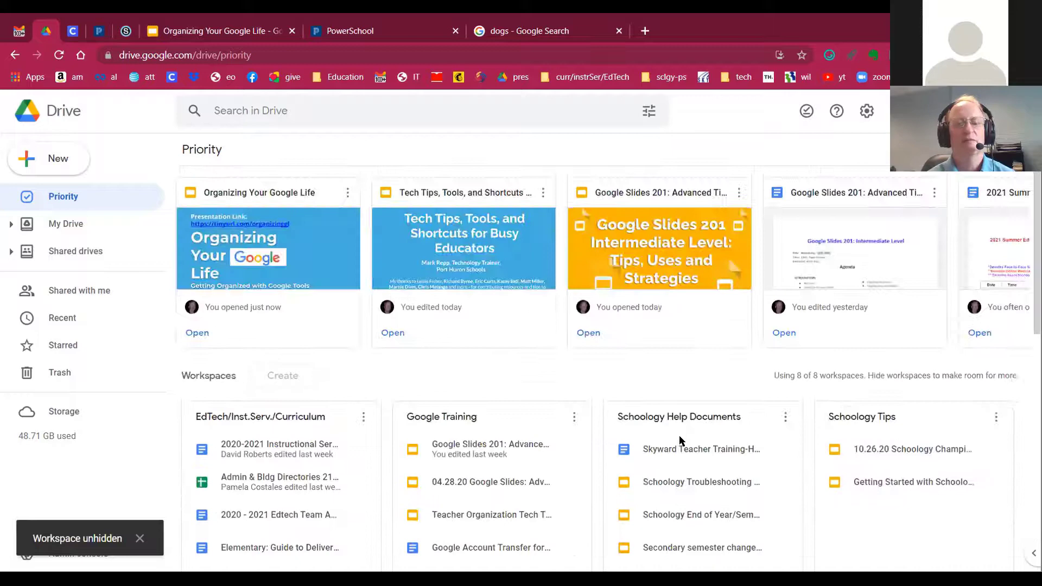
{"action": "scroll", "coordinate": [679, 436], "scroll_direction": "down", "scroll_amount": 4}
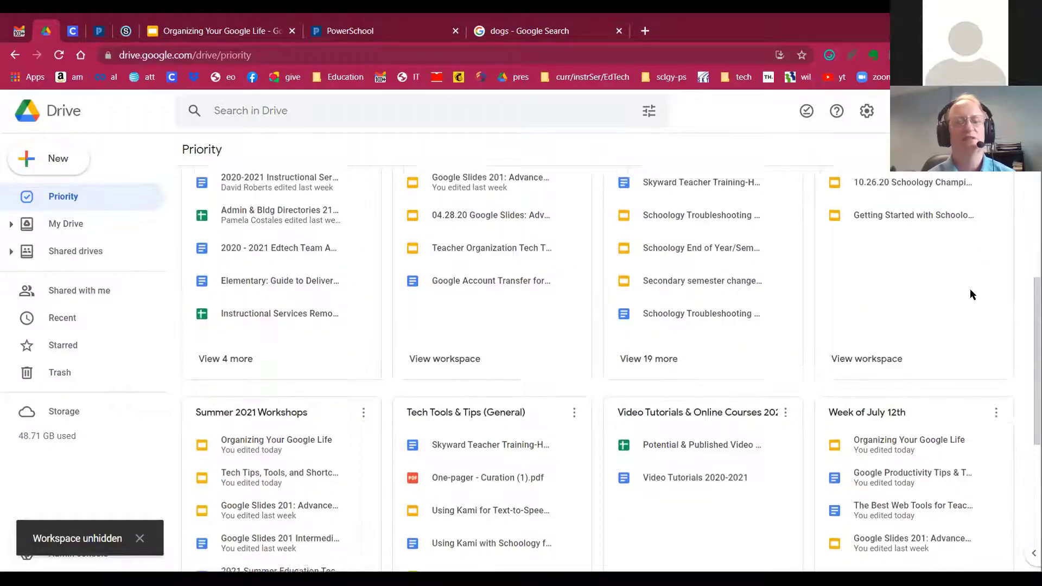
{"action": "scroll", "coordinate": [969, 289], "scroll_direction": "up", "scroll_amount": 2}
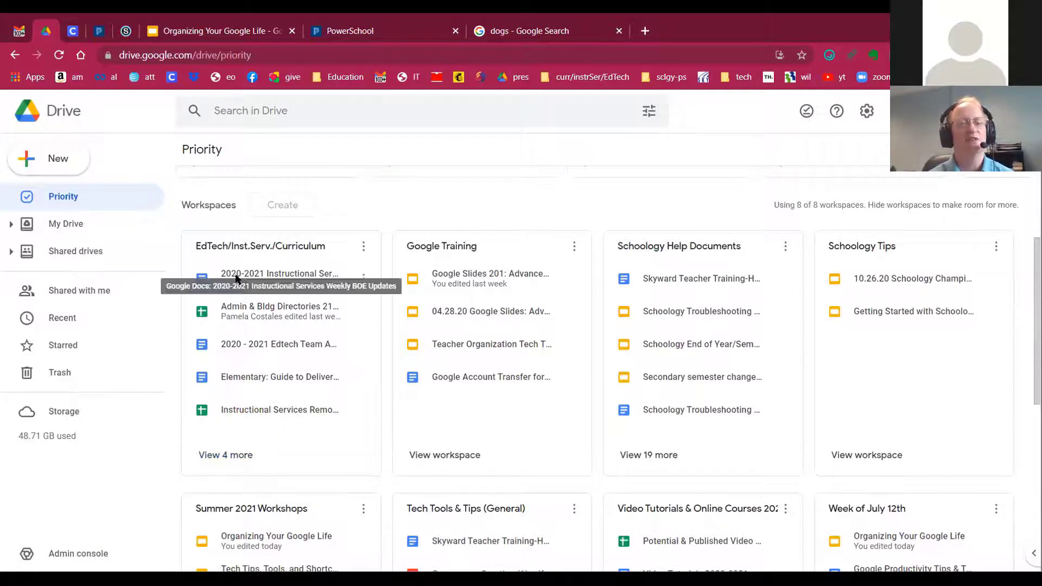
Expand the EdTech/Inst.Serv./Curriculum workspace's full file list and open its Add to Workspace file picker.
{"action": "left_click", "coordinate": [234, 458]}
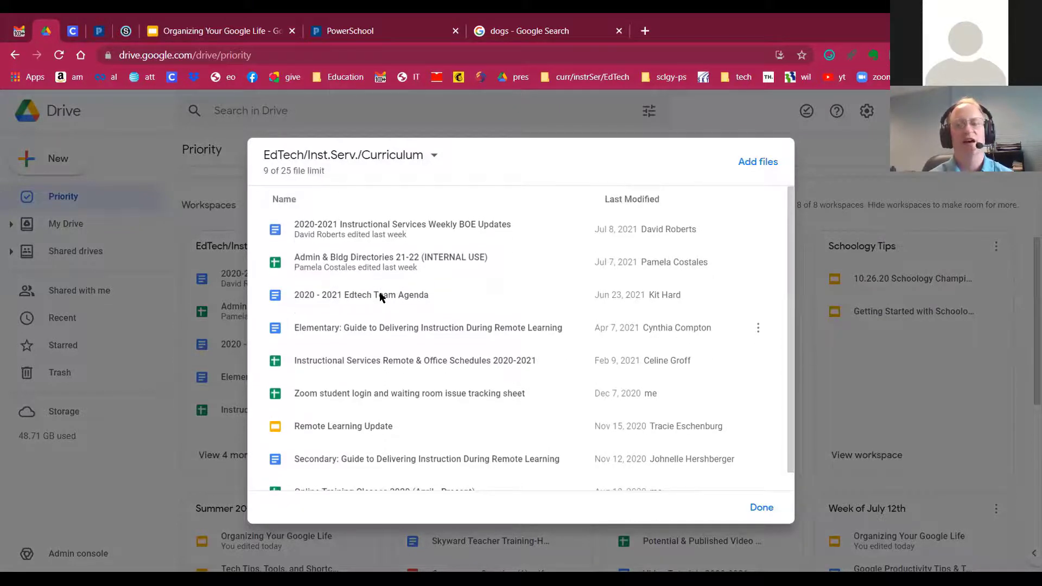
{"action": "left_click", "coordinate": [758, 162]}
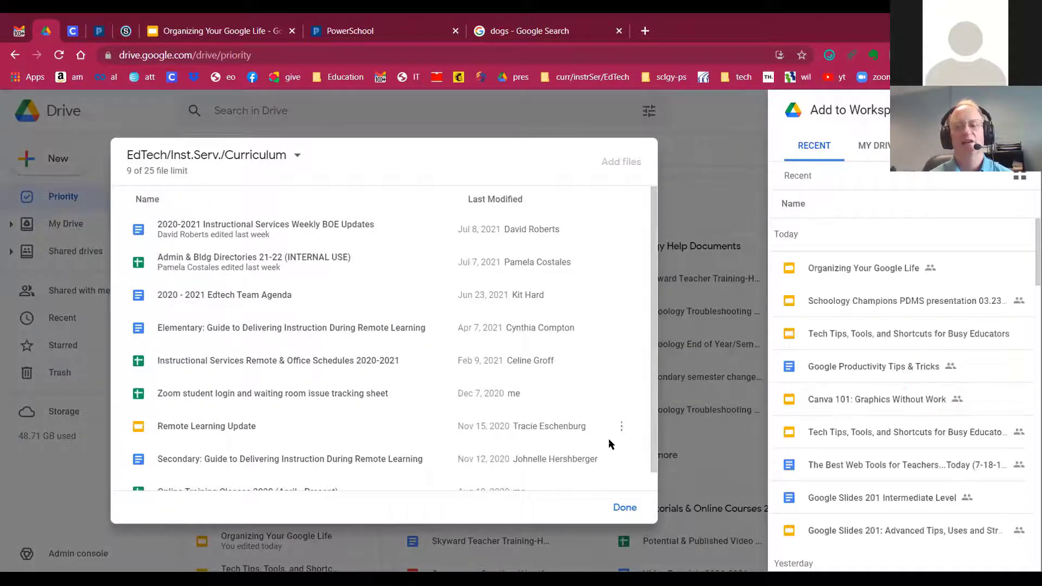
Close the EdTech/Inst.Serv./Curriculum dialog with Done and browse the eight workspace cards on Priority.
{"action": "left_click", "coordinate": [624, 508]}
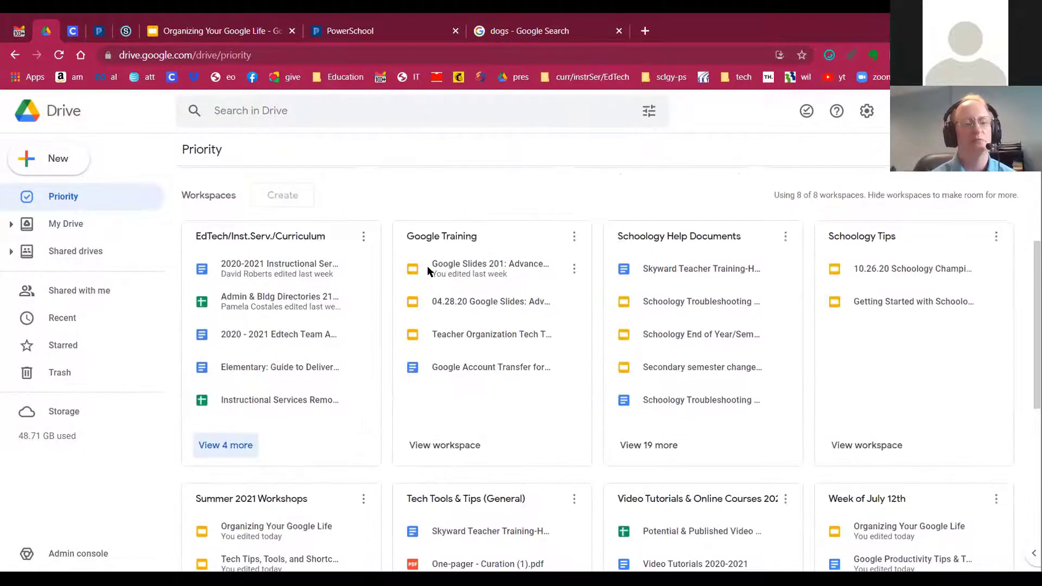
{"action": "scroll", "coordinate": [366, 343], "scroll_direction": "down", "scroll_amount": 4}
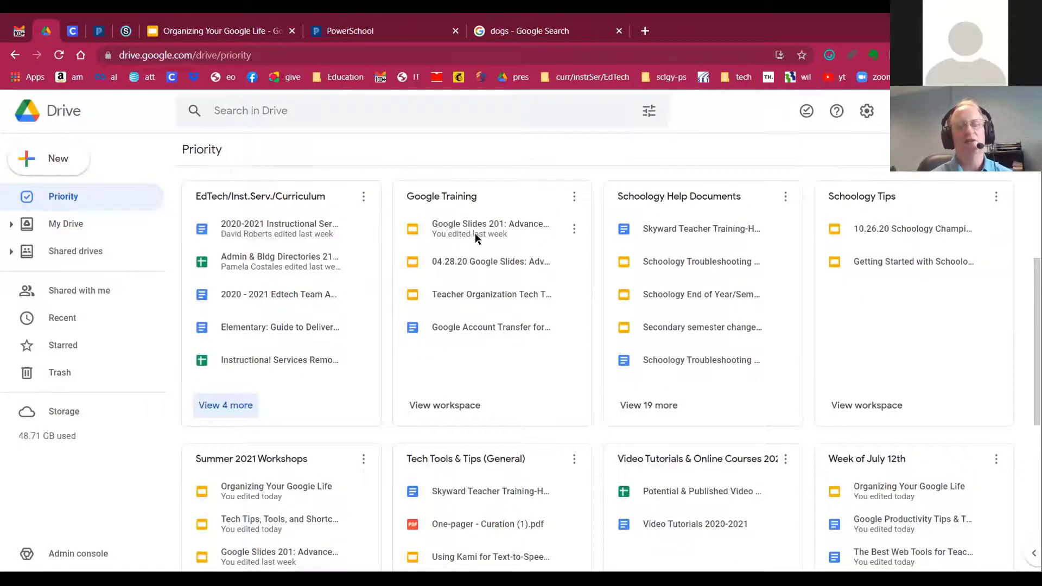
{"action": "scroll", "coordinate": [516, 347], "scroll_direction": "down", "scroll_amount": 2}
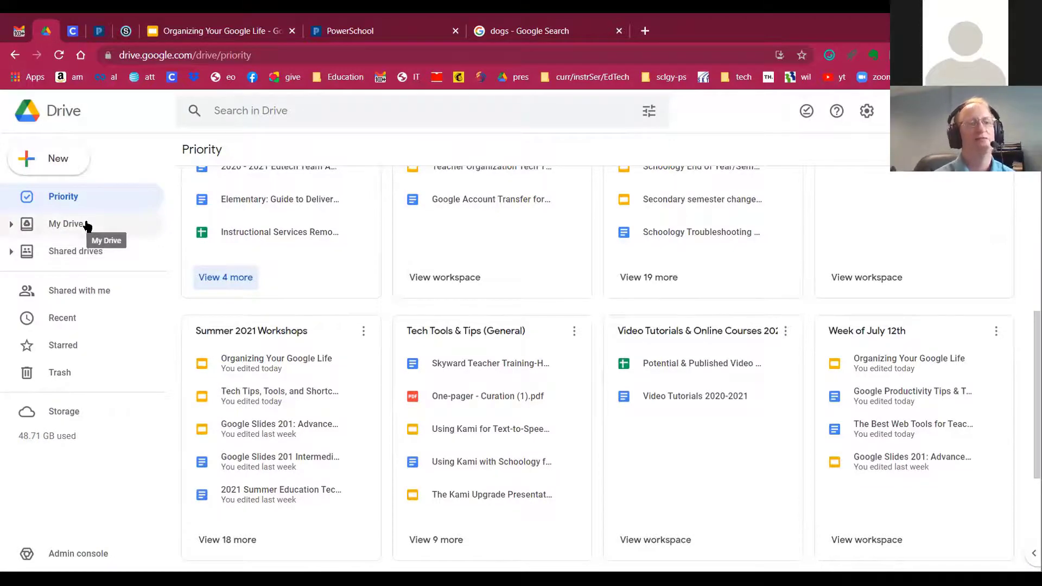
{"action": "scroll", "coordinate": [344, 328], "scroll_direction": "down", "scroll_amount": 3}
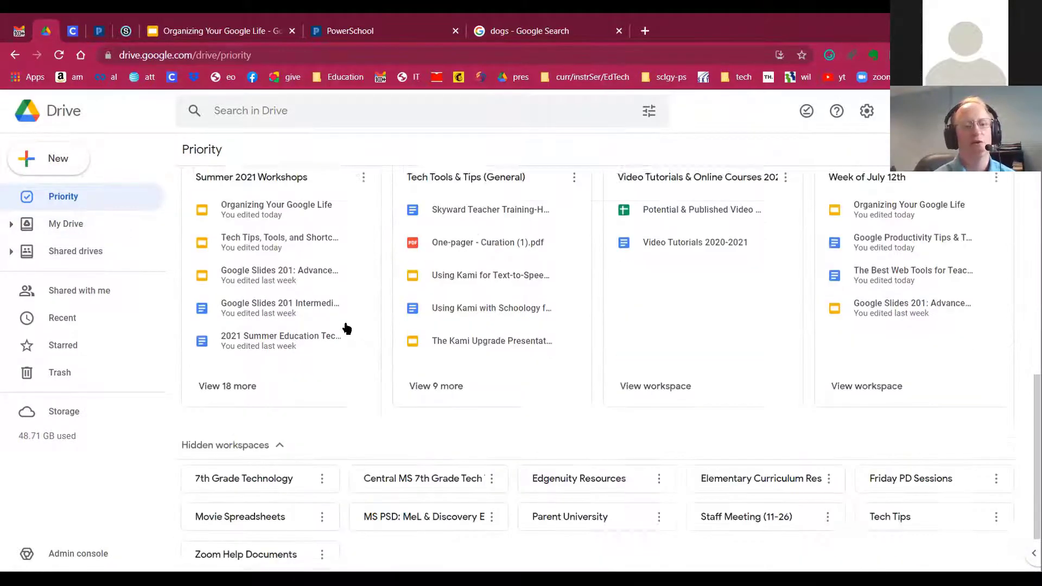
{"action": "scroll", "coordinate": [348, 328], "scroll_direction": "up", "scroll_amount": 5}
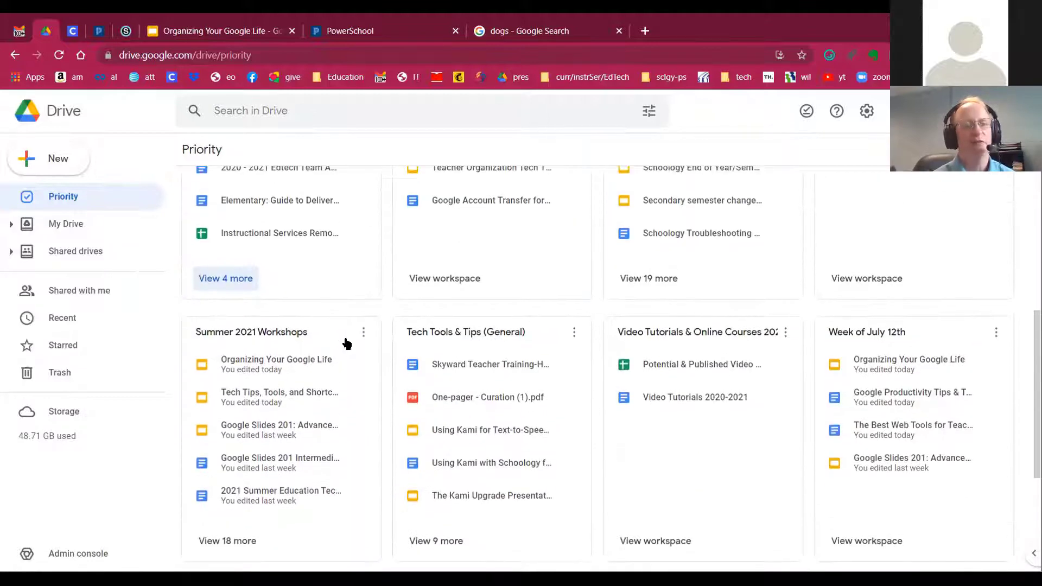
{"action": "scroll", "coordinate": [345, 343], "scroll_direction": "up", "scroll_amount": 1}
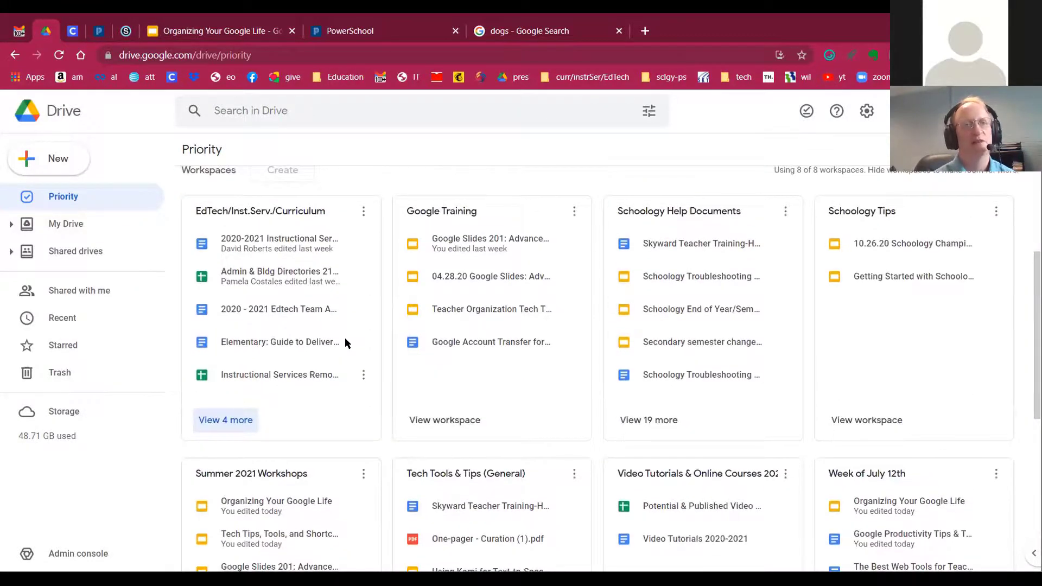